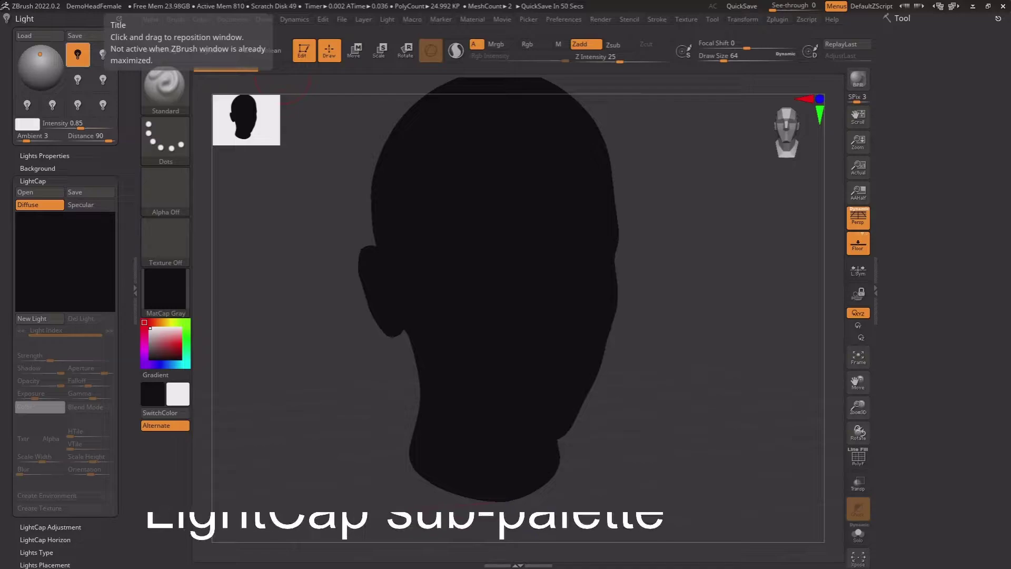
Step: Add LightCap light 1 and switch off the standard scene light bulb
left_click(27, 319)
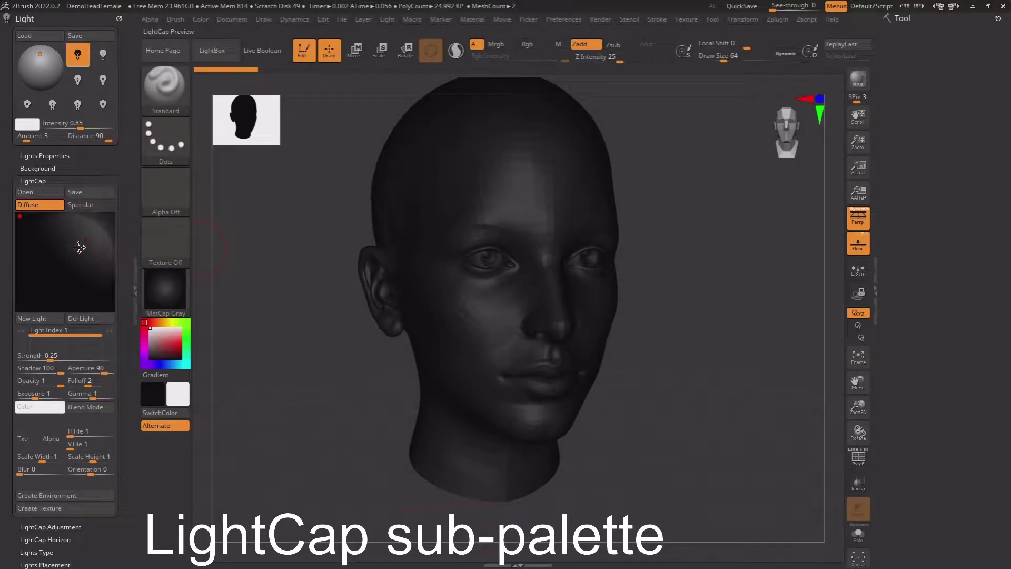
left_click(78, 54)
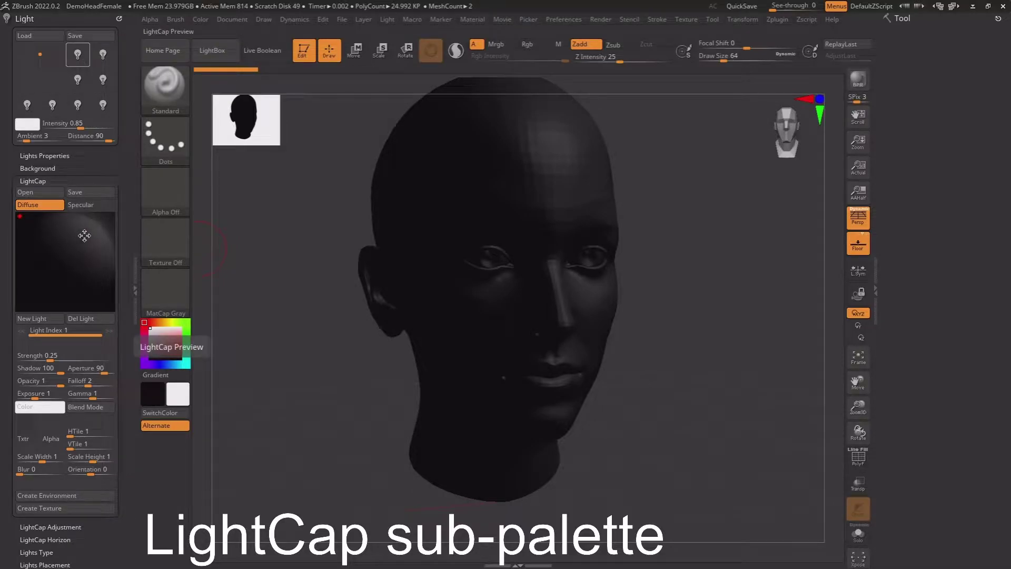
Step: Set light 1 to Aperture 103.97, Opacity 0.23, Falloff 5.06, Exposure 9.15, Shadow 65, Gamma 0.02
mouse_move(51, 360)
left_mouse_down()
mouse_move(35, 360)
mouse_move(73, 360)
mouse_move(63, 385)
left_mouse_up()
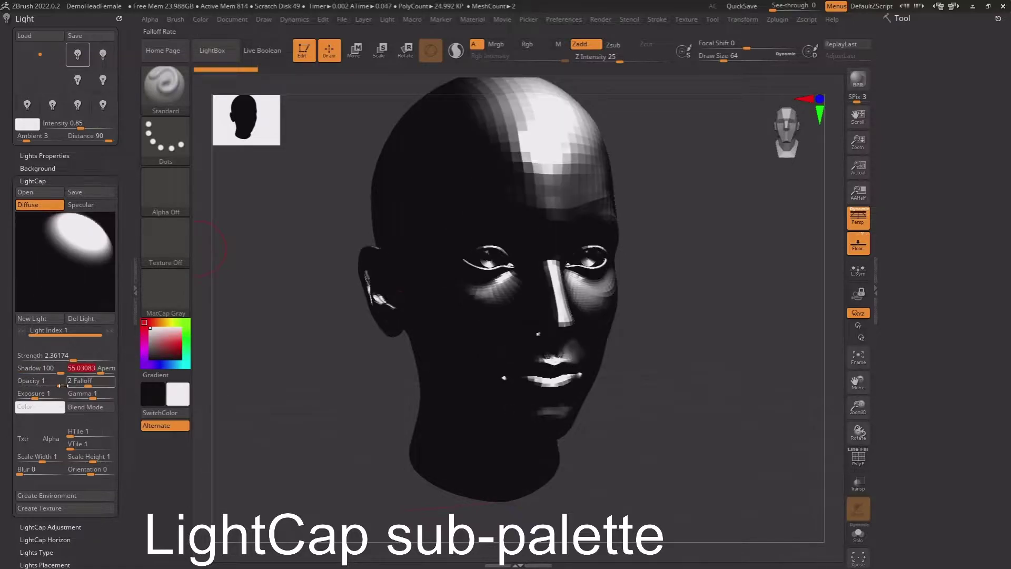
mouse_move(59, 381)
left_mouse_down()
mouse_move(50, 372)
mouse_move(72, 386)
mouse_move(37, 380)
mouse_move(47, 382)
left_mouse_up()
left_click_drag(95, 369, 76, 369)
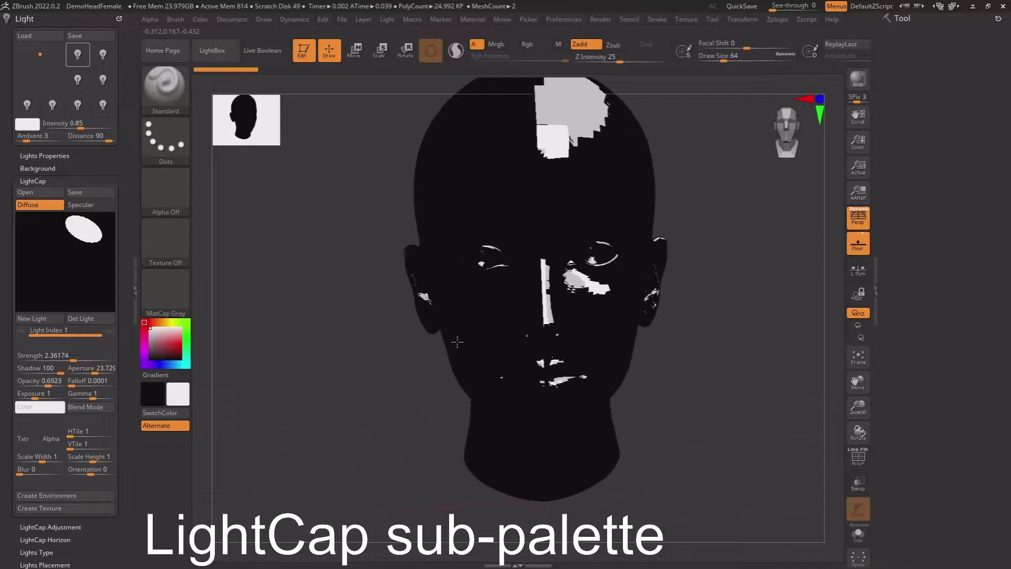
left_click(44, 396)
left_click_drag(49, 399, 48, 399)
left_click_drag(50, 368, 32, 381)
mouse_move(95, 369)
left_mouse_down()
mouse_move(57, 404)
mouse_move(27, 395)
mouse_move(99, 396)
mouse_move(75, 396)
left_mouse_up()
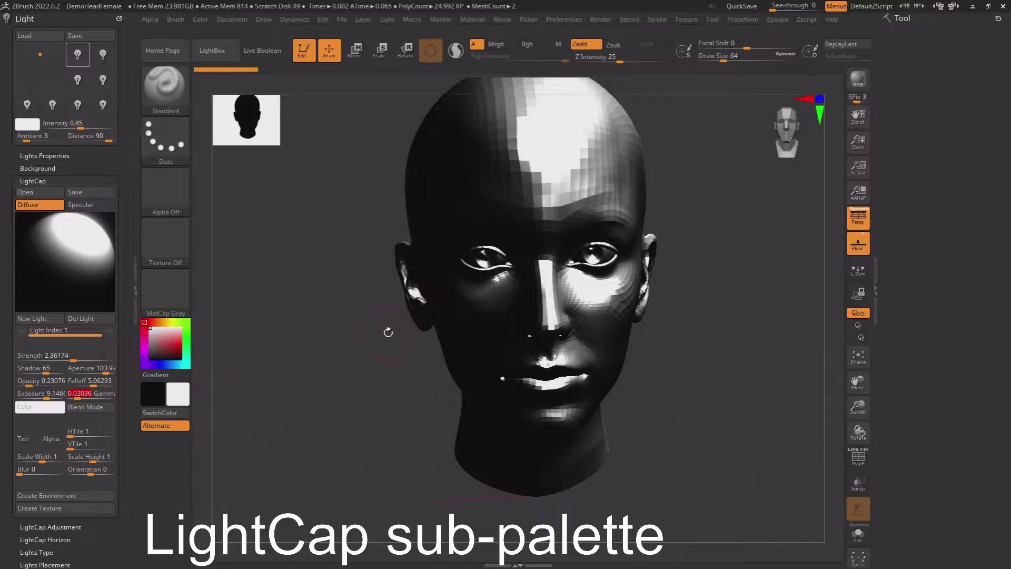
left_click_drag(388, 331, 386, 339)
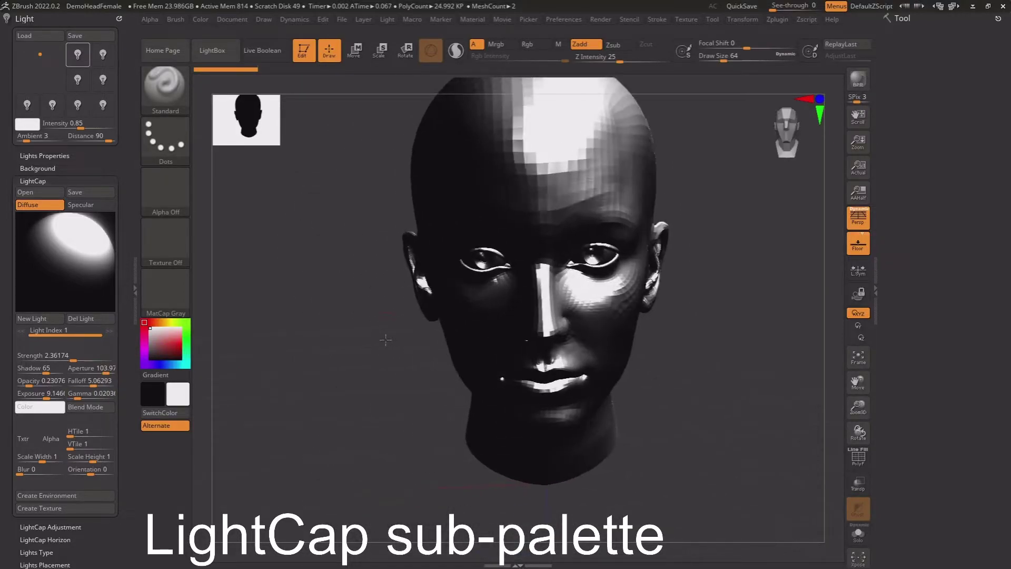
Step: Add a second LightCap light and move it across the sphere to the front
left_click(44, 319)
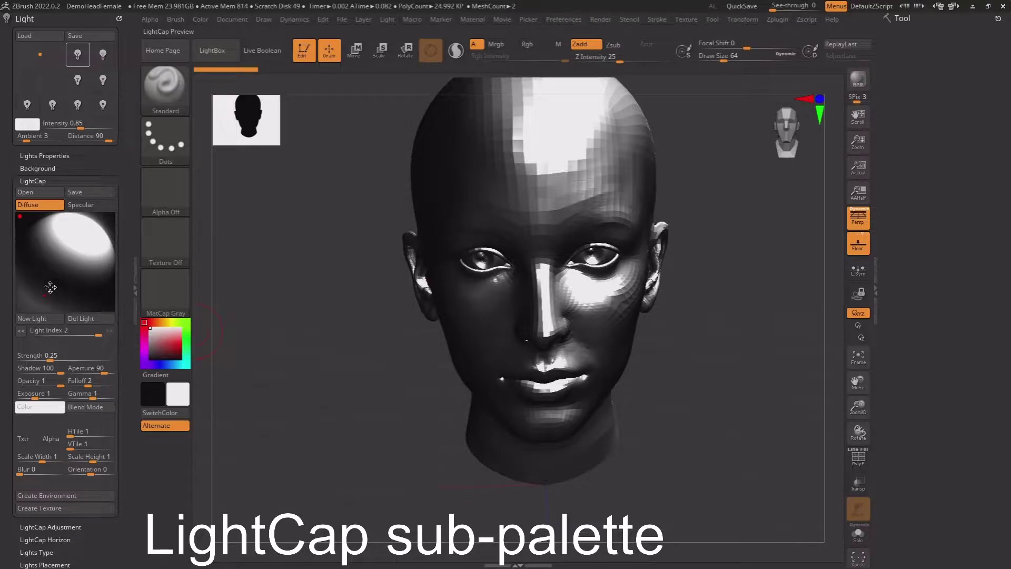
left_click_drag(45, 300, 77, 234)
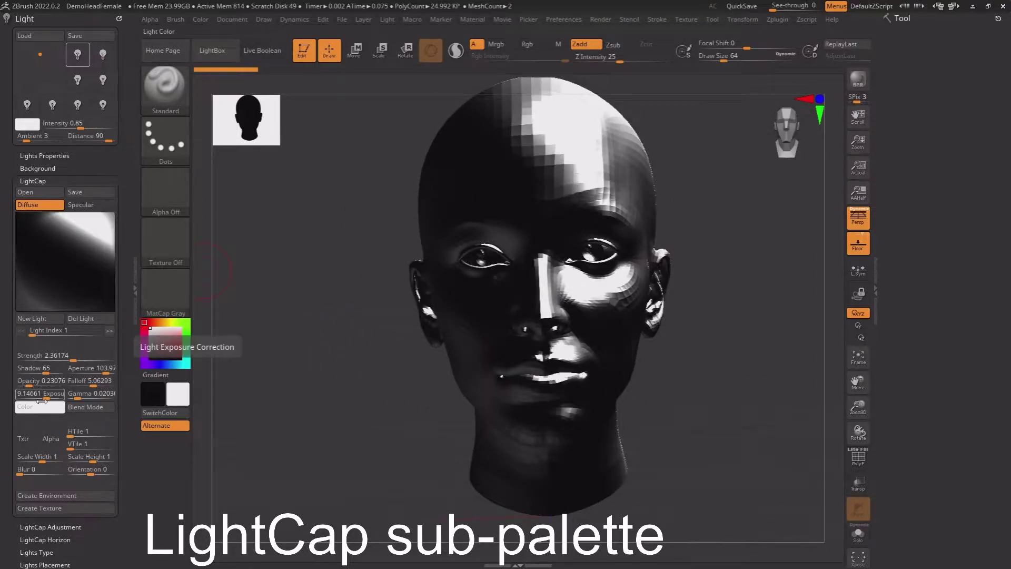
mouse_move(60, 373)
left_mouse_down()
mouse_move(29, 373)
mouse_move(47, 373)
left_mouse_up()
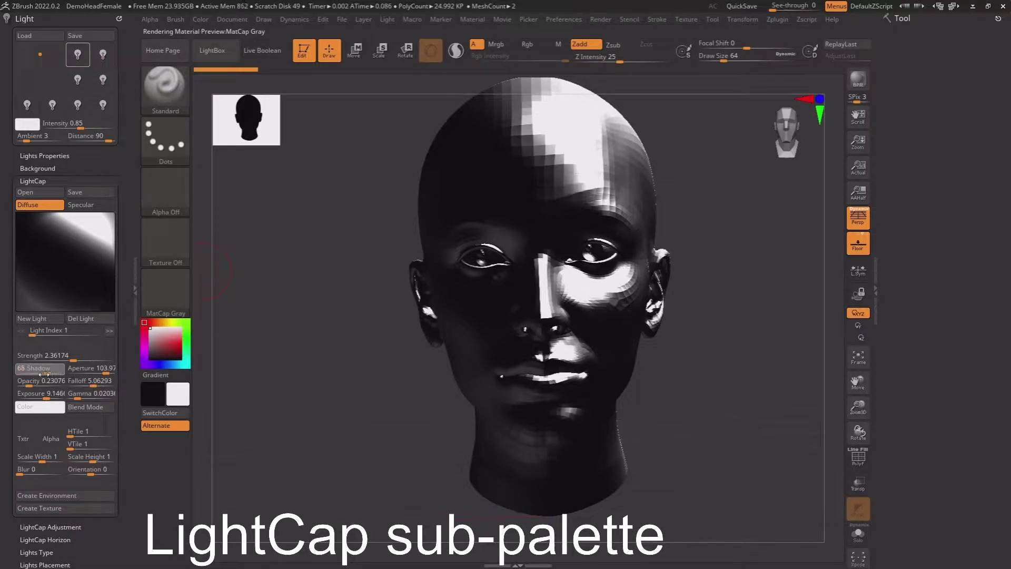
Step: Try different Blend Mode options on light 1, then return to Light Index 2
left_click(84, 410)
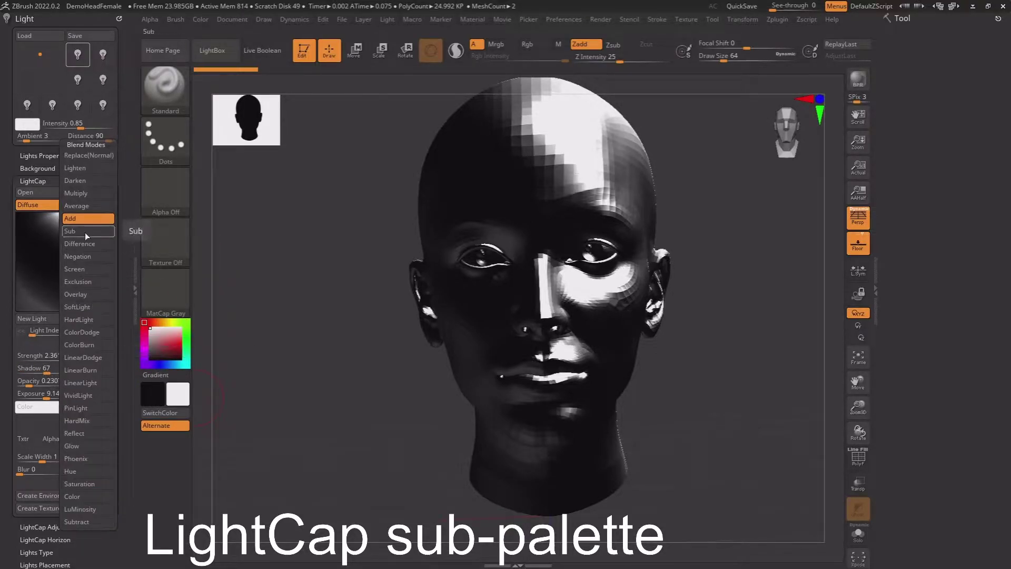
left_click(85, 232)
left_click(86, 407)
left_click(89, 152)
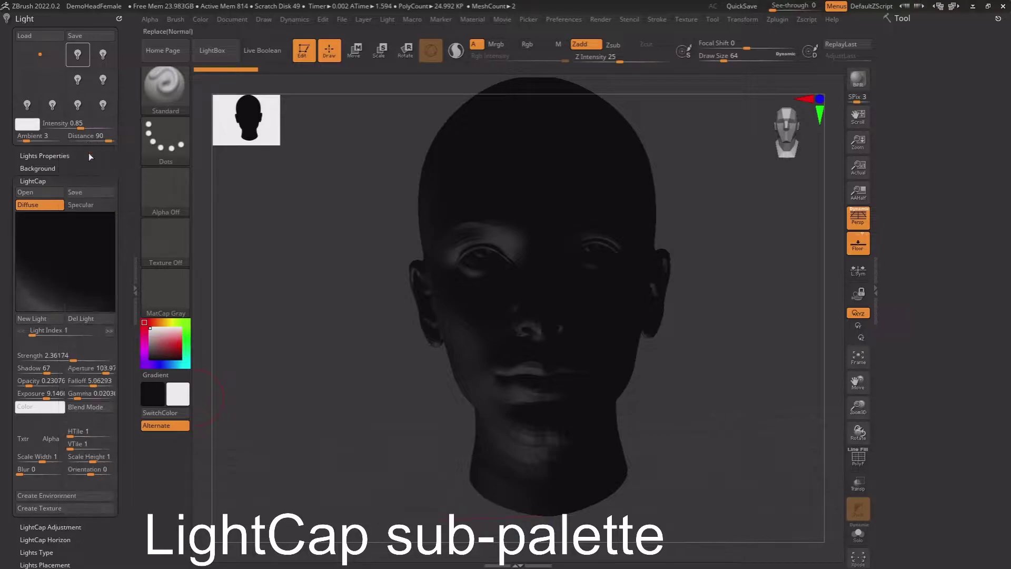
left_click(31, 318)
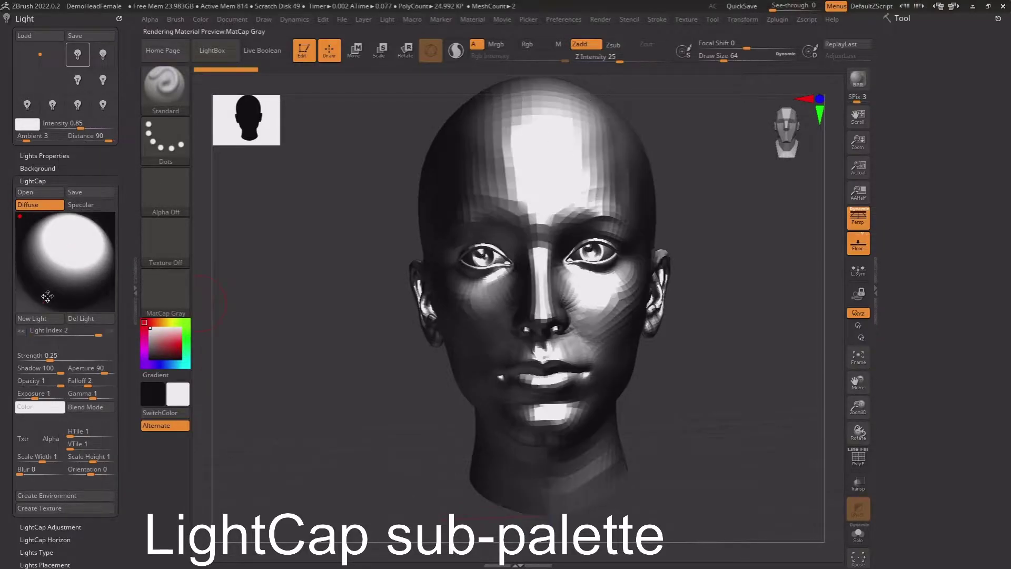
Step: Try a blend mode on light 2 and set its colour to red
left_click(86, 407)
left_click(91, 336)
left_click_drag(39, 406, 213, 276)
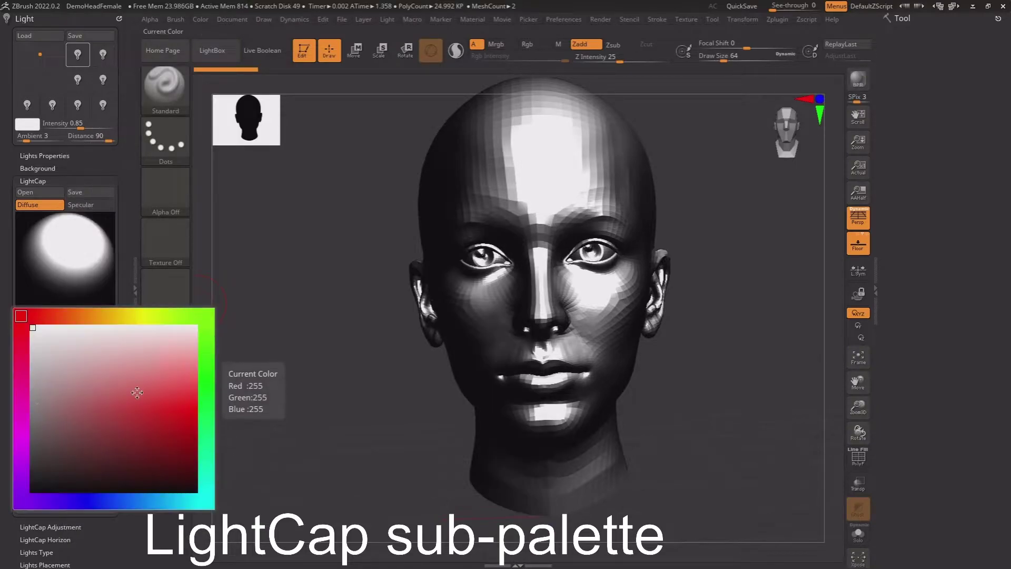
left_click_drag(34, 413, 87, 404)
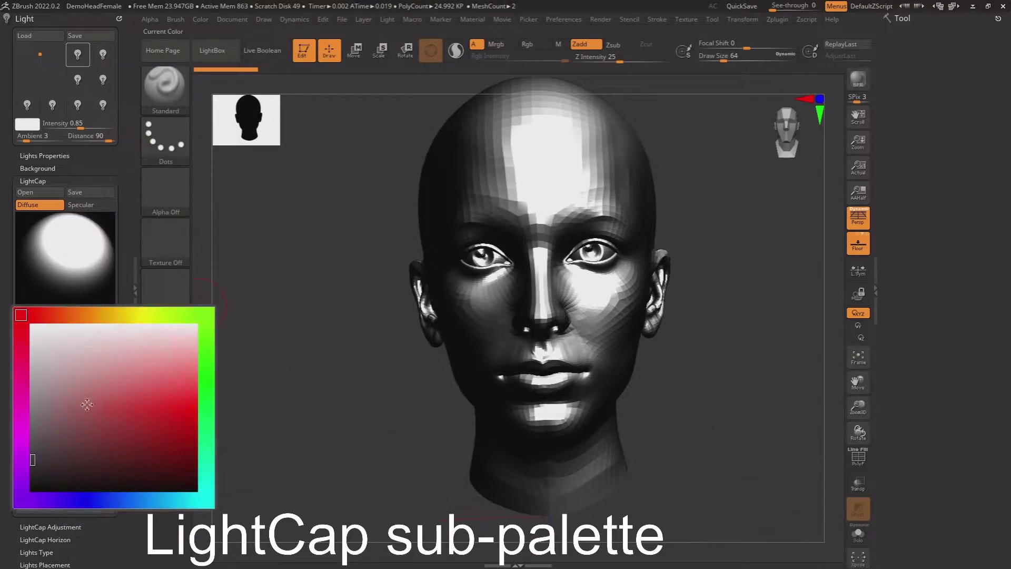
left_click(197, 373)
Step: Cycle light 2's Blend Mode through HardLight and other modes
left_click(103, 409)
left_click(108, 319)
left_click(86, 404)
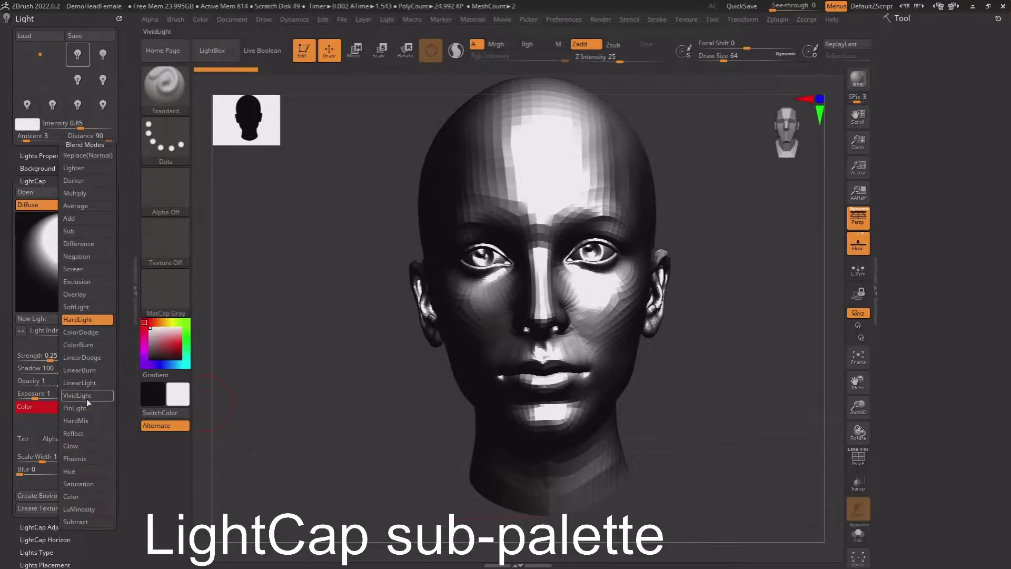
left_click(94, 232)
left_click(77, 408)
left_click(78, 202)
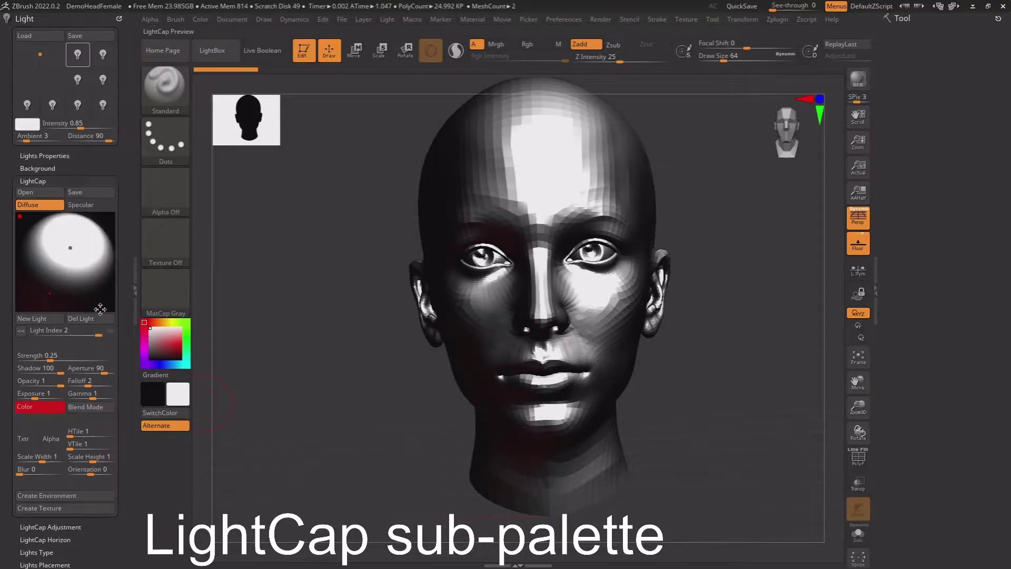
Step: Apply a red tint (221, 15, 15) and assign an image texture to light 2
left_click(40, 407)
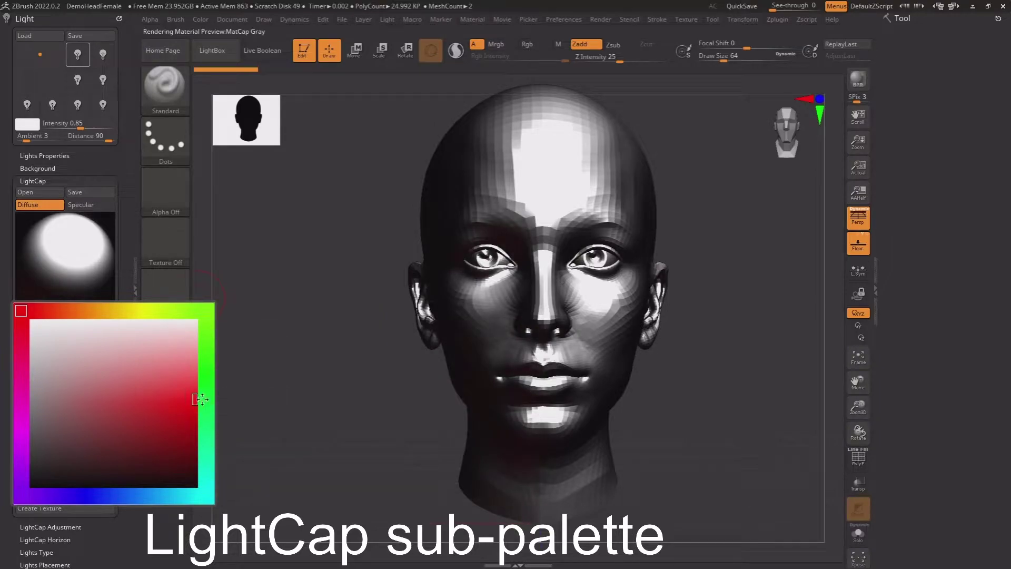
left_click(202, 400)
left_click(24, 438)
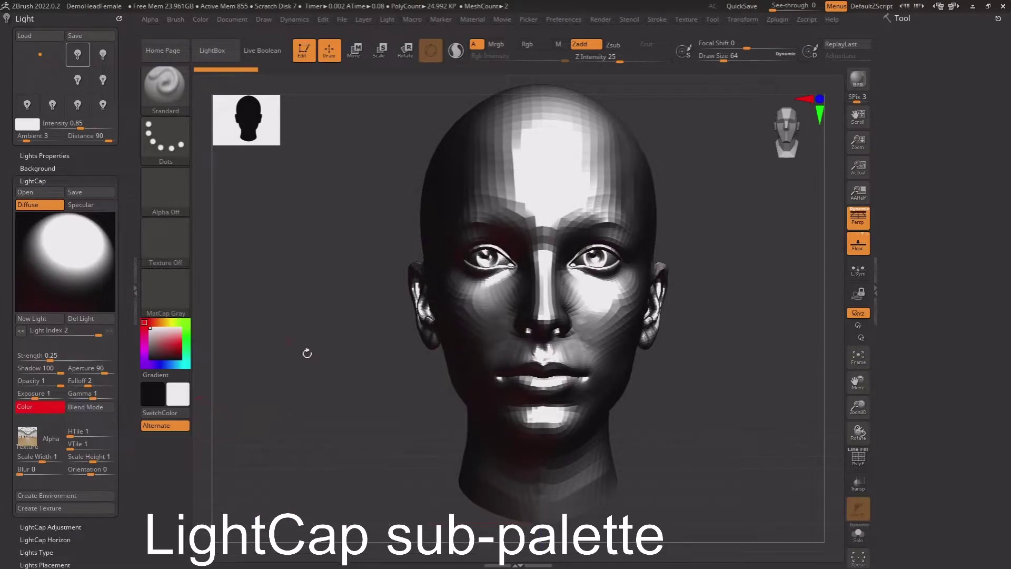
Step: Give the textured light a round alpha and tile it horizontally 6 times
left_click(58, 444)
left_click(268, 413)
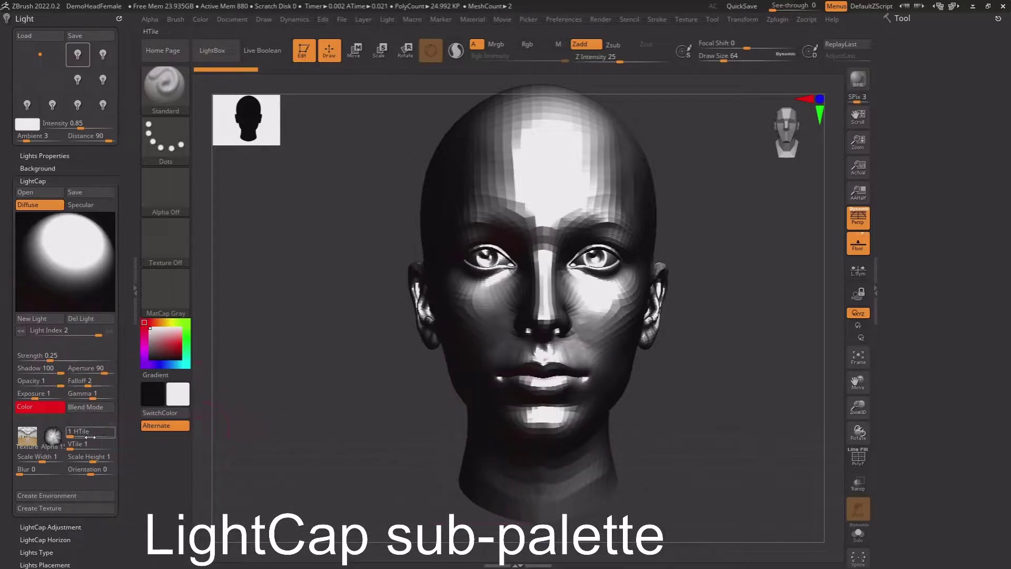
left_click_drag(78, 433, 84, 434)
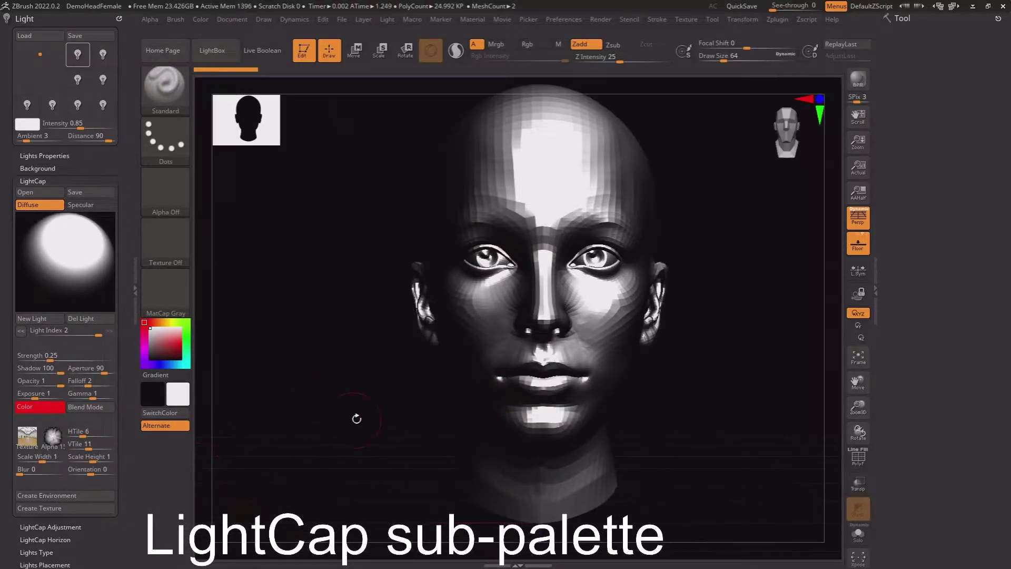
left_click_drag(354, 418, 404, 404)
mouse_move(328, 422)
left_mouse_down()
mouse_move(395, 380)
mouse_move(376, 423)
left_mouse_up()
Step: Bake the LightCap to a texture, then set Scale Height 0.4 and rotate its orientation
left_click(61, 508)
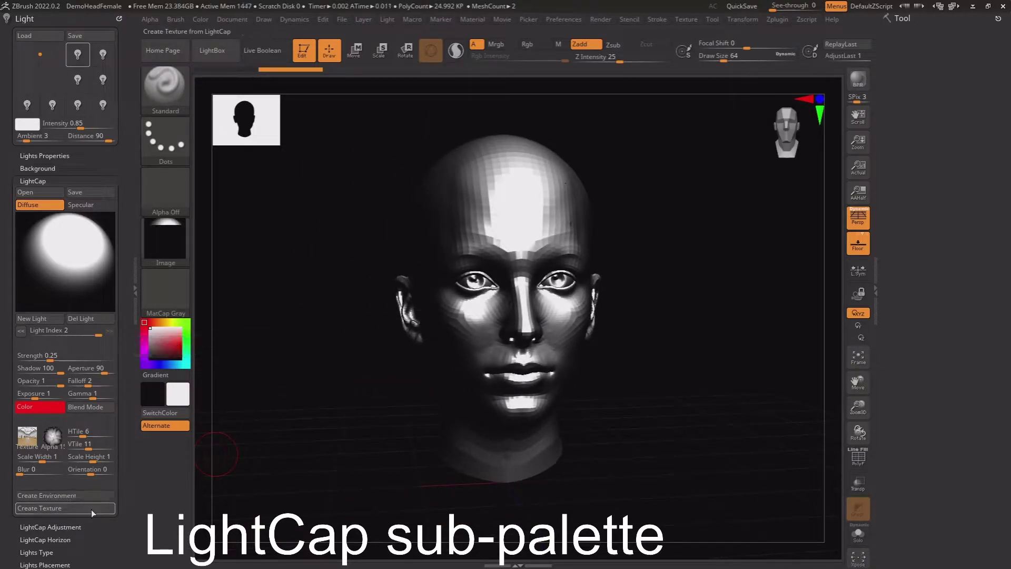
left_click_drag(205, 253, 221, 275)
left_click(166, 240)
left_click(255, 180)
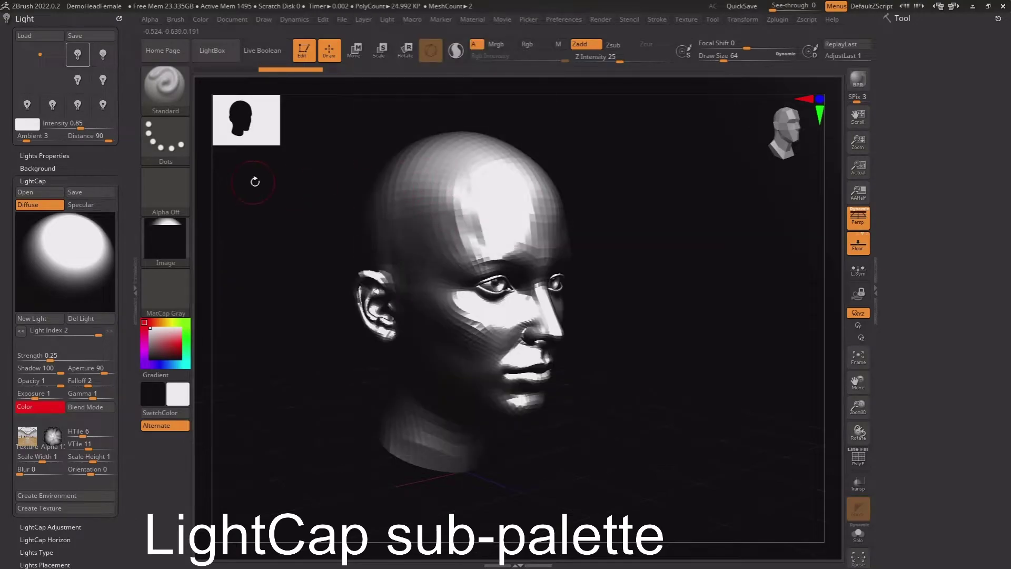
left_click_drag(255, 181, 280, 252)
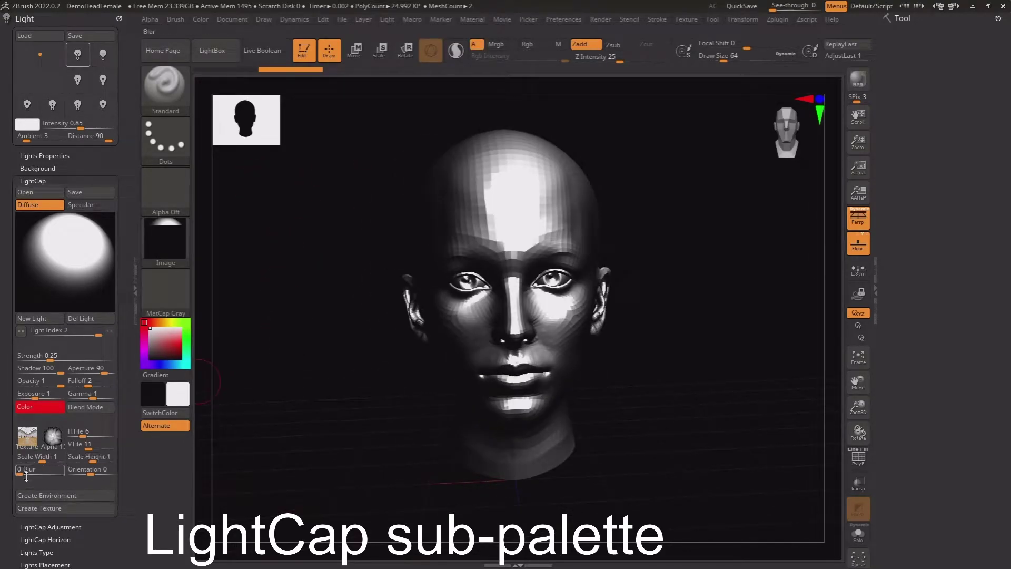
left_click_drag(91, 457, 84, 457)
left_click_drag(90, 469, 86, 475)
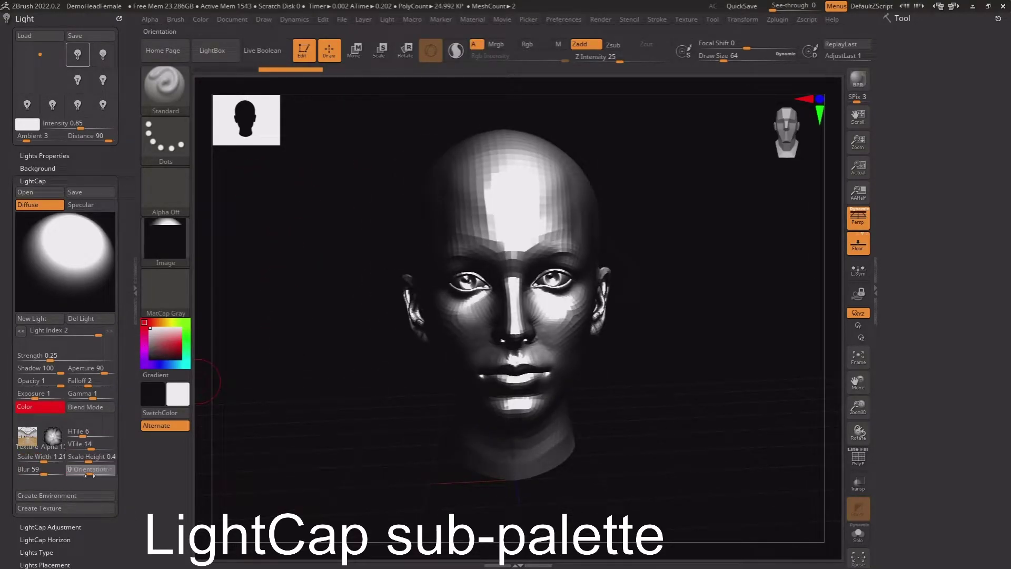
left_click_drag(273, 241, 326, 247)
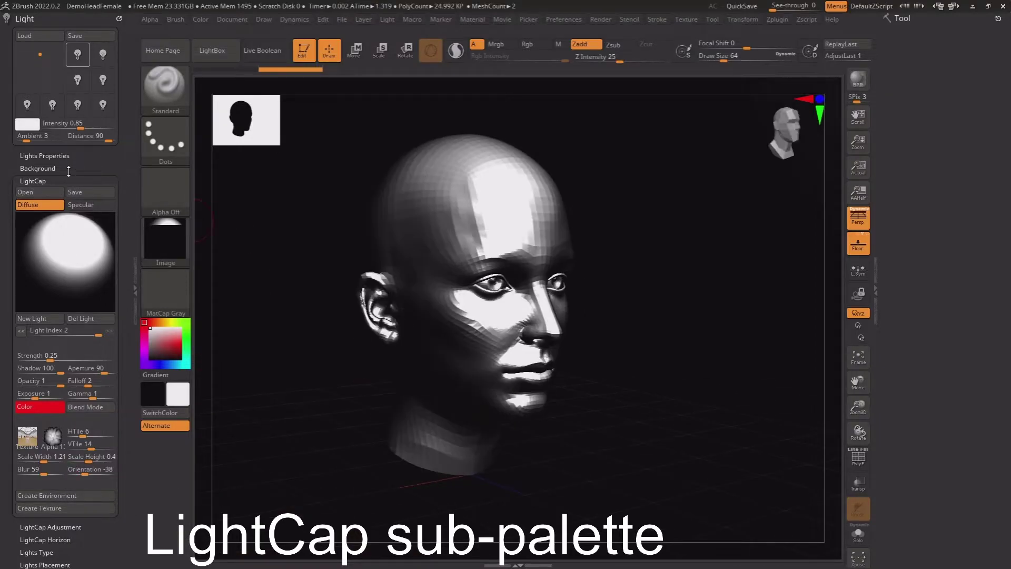
Step: Set the gallery image as background and generate LightCap lights from it
left_click(38, 168)
left_click(27, 201)
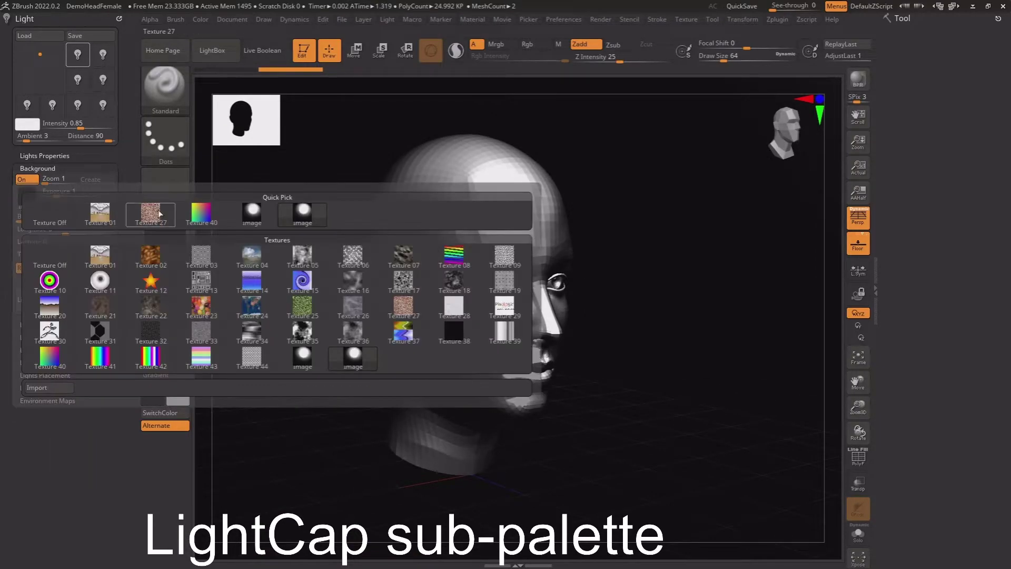
left_click(152, 215)
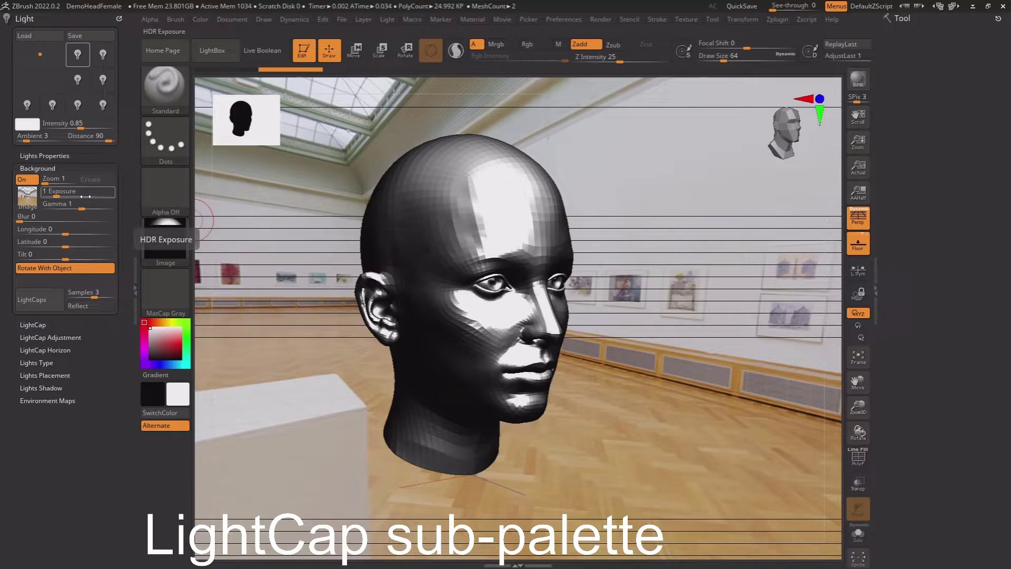
left_click(38, 303)
left_click(33, 325)
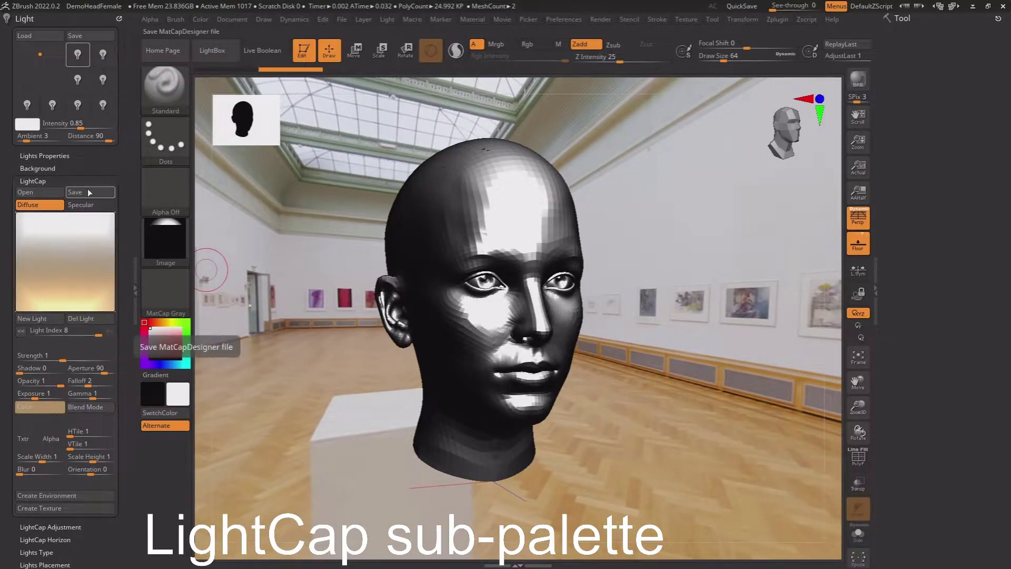
Step: Apply the SkinShade4 material to the head
left_click(161, 245)
left_click(157, 244)
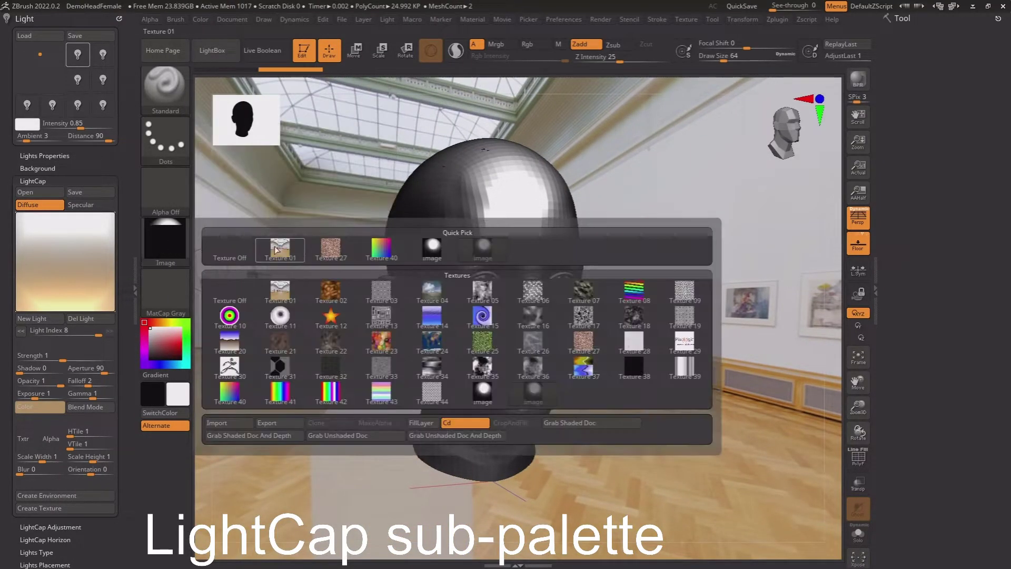
left_click(178, 295)
left_click(429, 259)
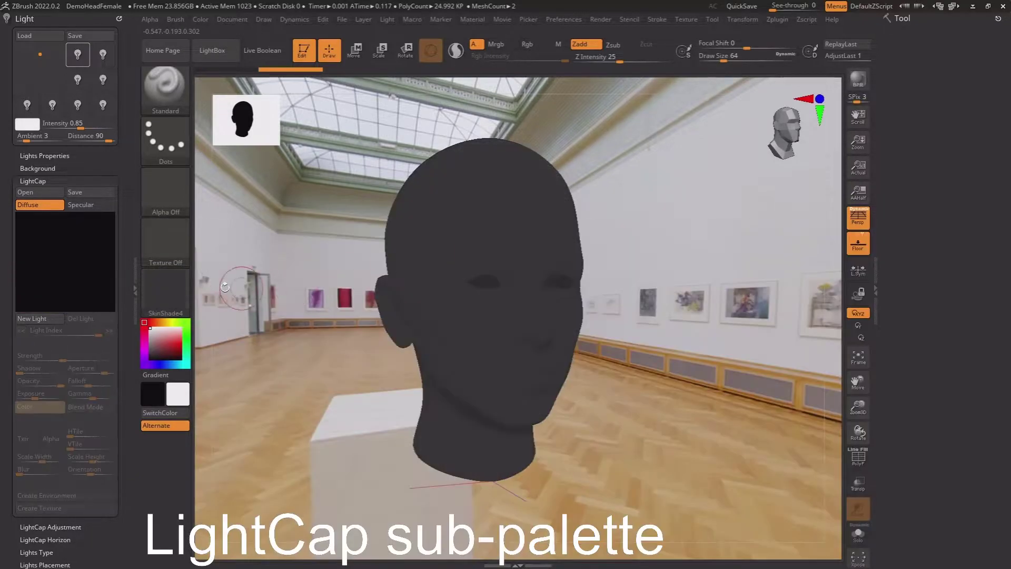
Step: Create a background environment from the LightCap and turn the head to profile
left_click(64, 168)
left_click(39, 232)
left_click(37, 168)
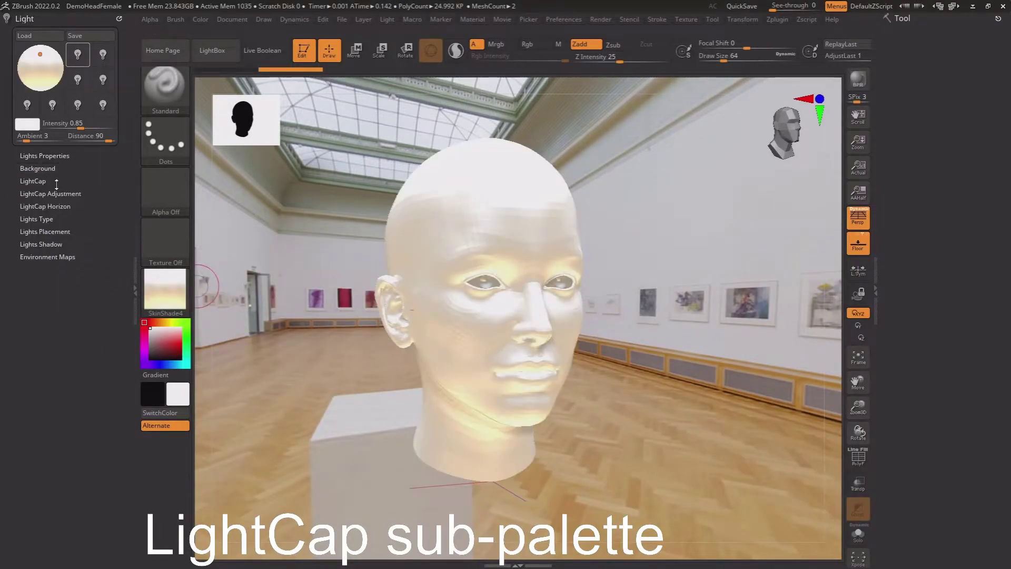
left_click(71, 495)
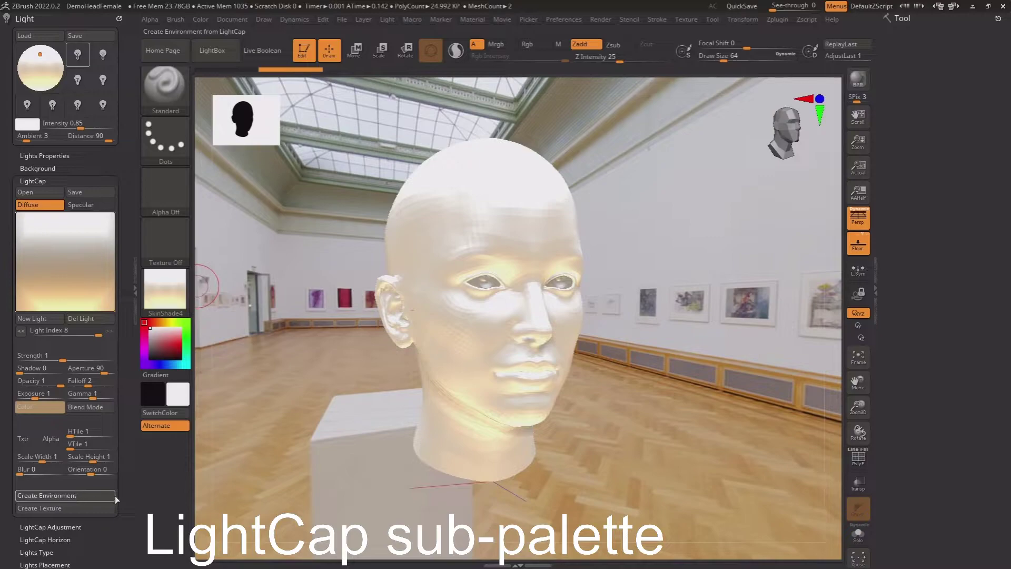
left_click_drag(314, 370, 133, 309)
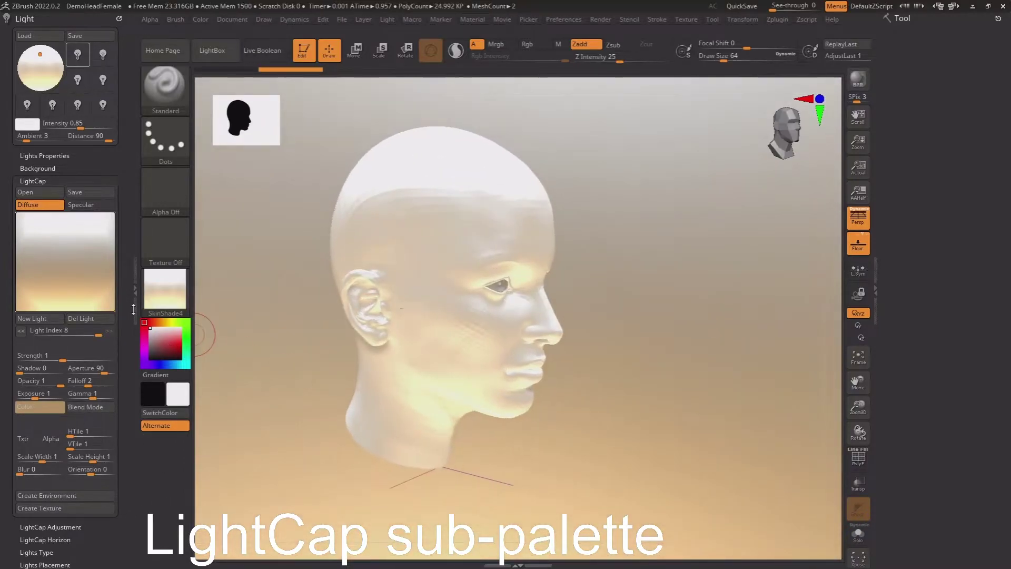
Step: Select the specular LightCap light and enter a horizontal tiling value of 9
left_click(79, 507)
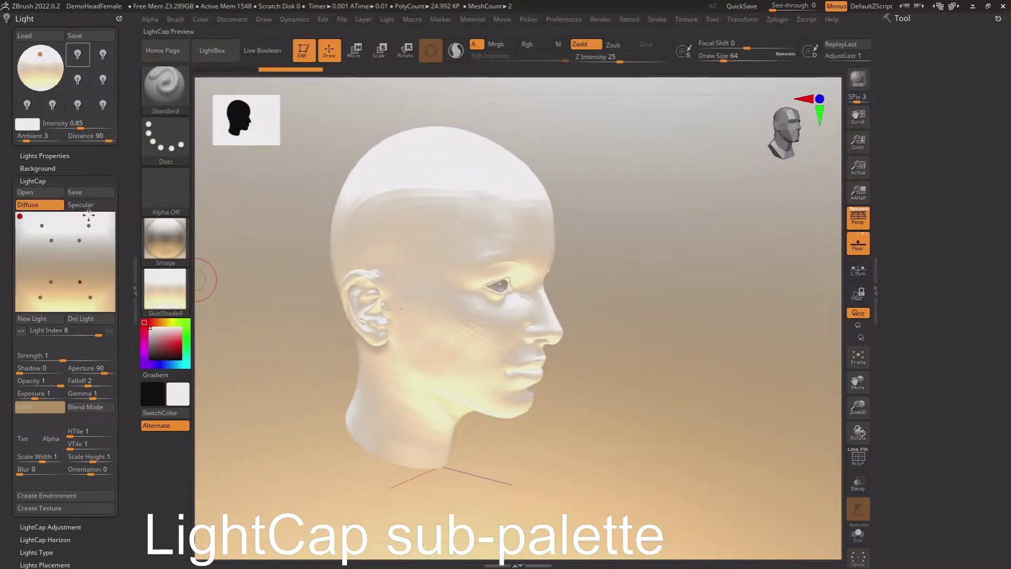
left_click_drag(293, 400, 225, 347)
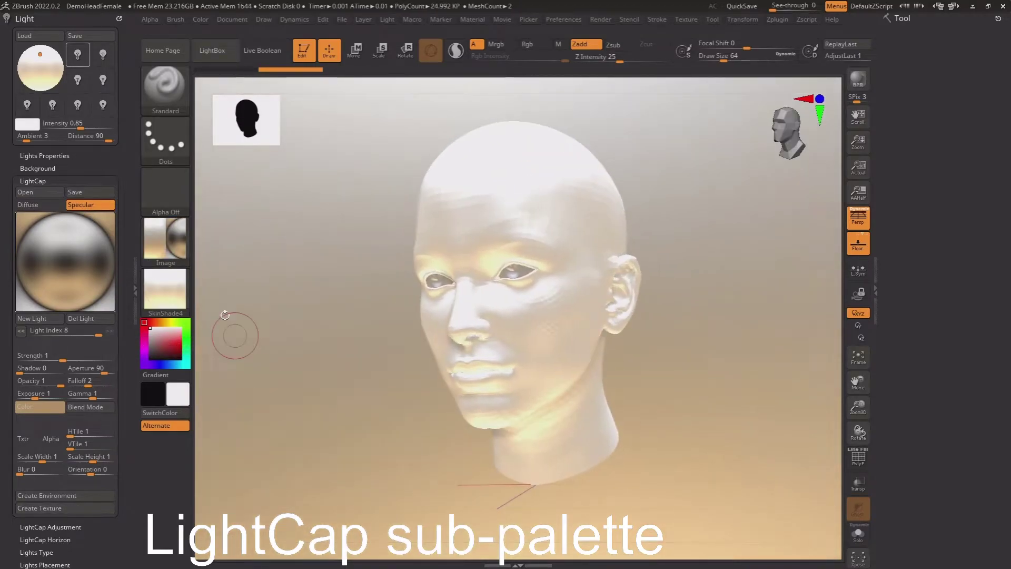
left_click(165, 237)
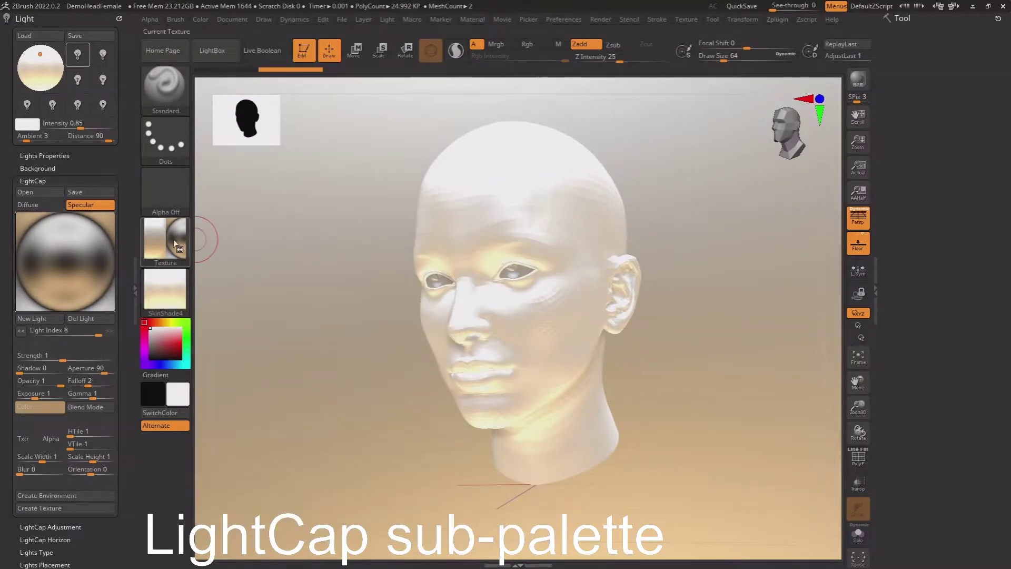
left_click(172, 239)
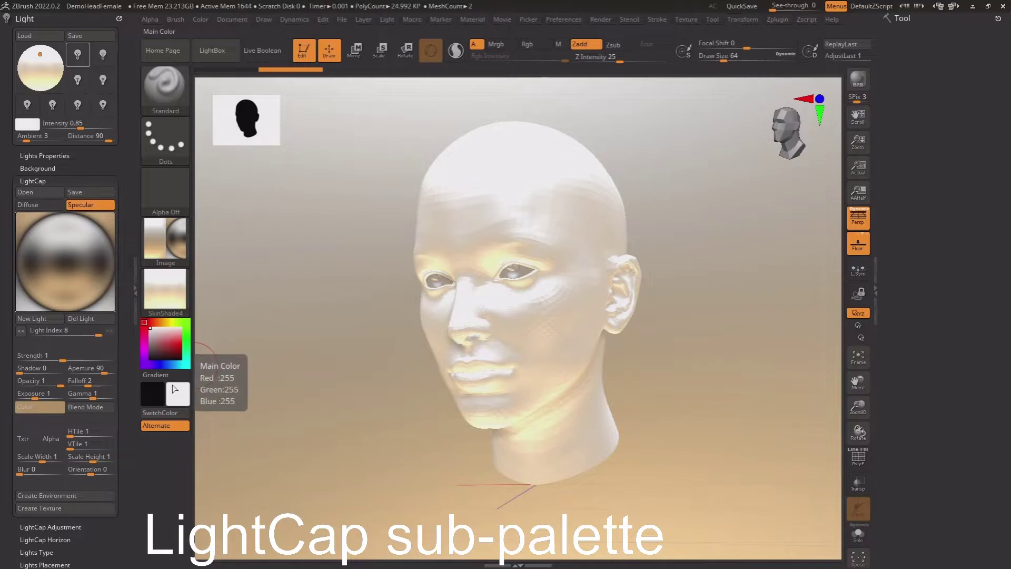
left_click(88, 436)
type("9")
Step: Apply Texture 27 with Scale Width 10, Height 5.1, Orientation 131 and Blur 3
left_click(57, 435)
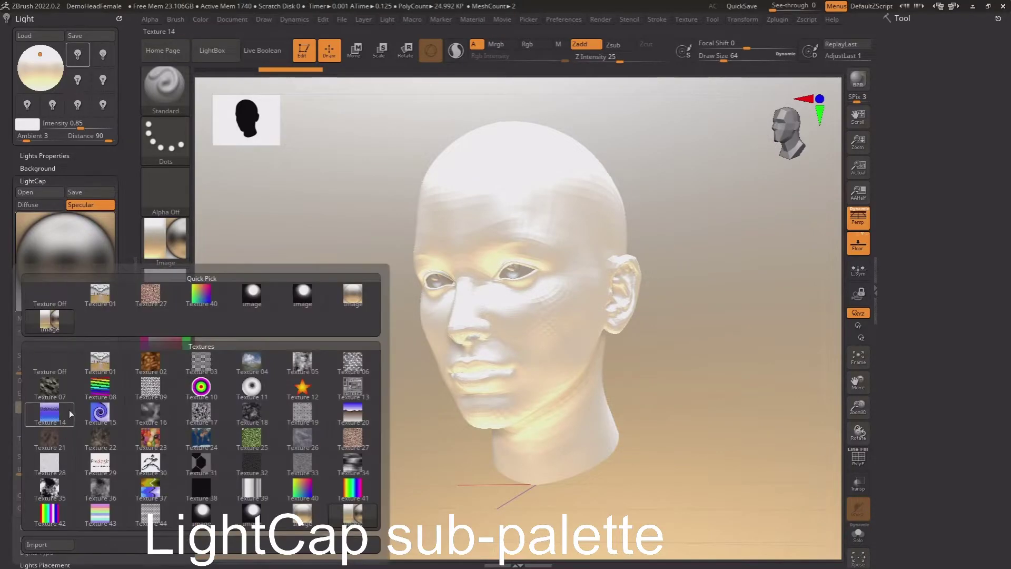
left_click(153, 299)
left_click_drag(329, 411, 309, 346)
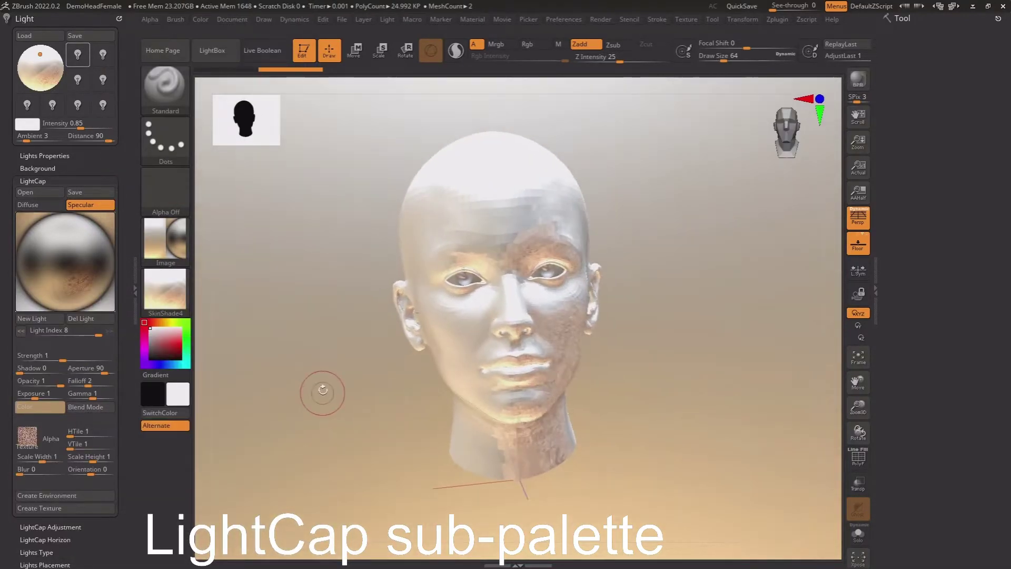
mouse_move(73, 433)
left_mouse_down()
mouse_move(61, 433)
mouse_move(92, 450)
mouse_move(63, 446)
mouse_move(100, 471)
left_mouse_up()
left_click_drag(21, 469, 32, 473)
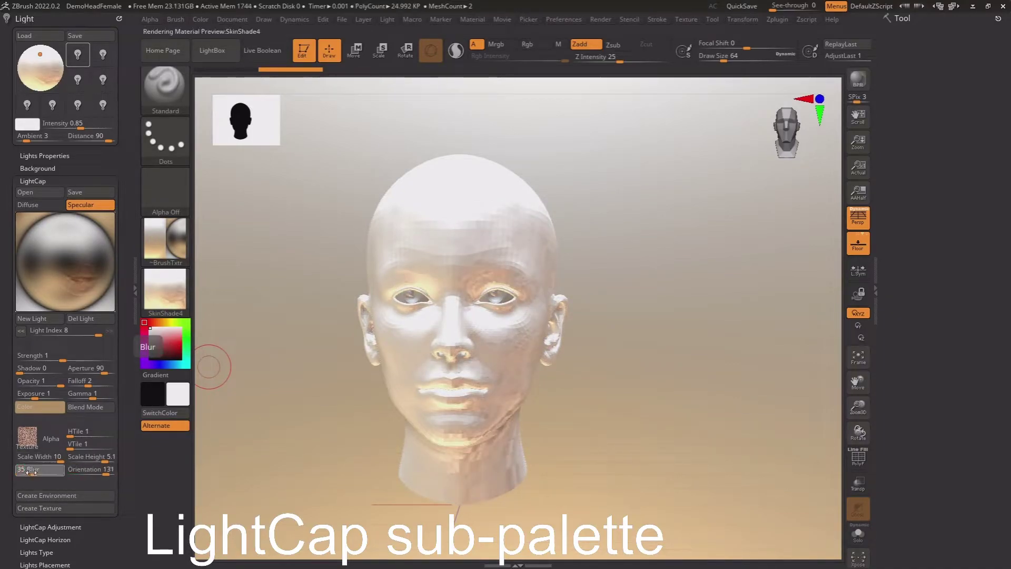
Step: Mask the specular light with a burst-shaped alpha
left_click(53, 435)
left_click(267, 422)
left_click(53, 435)
left_click(132, 453)
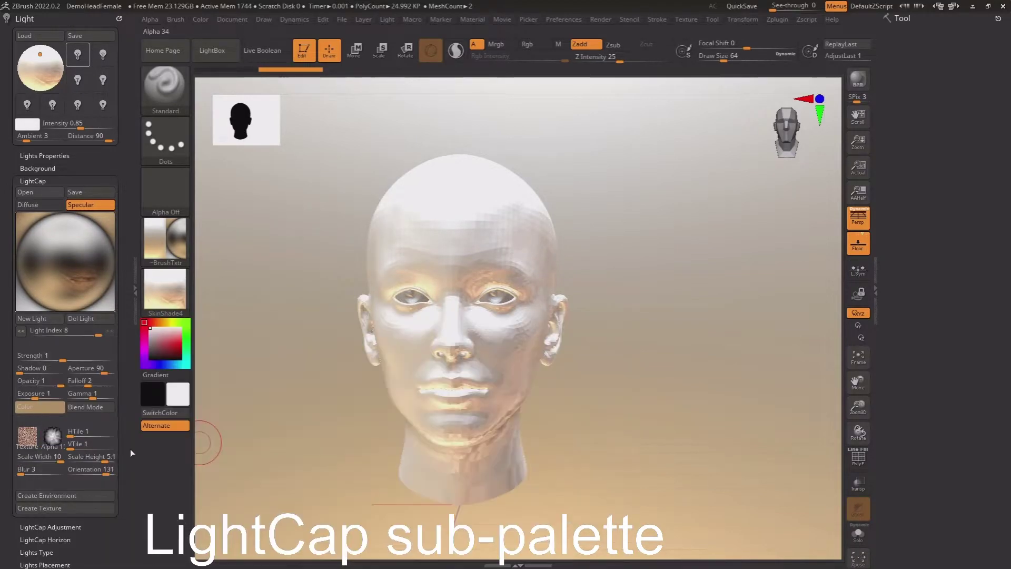
left_click_drag(316, 418, 334, 413)
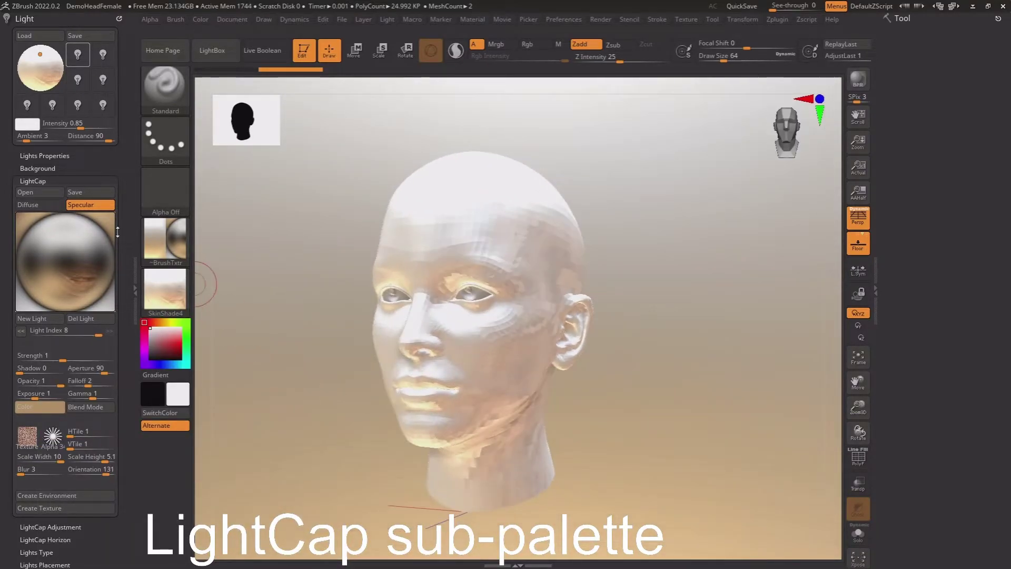
Step: Switch to the diffuse LightCap light and give it a round alpha
left_click(39, 204)
left_click(53, 435)
left_click(135, 396)
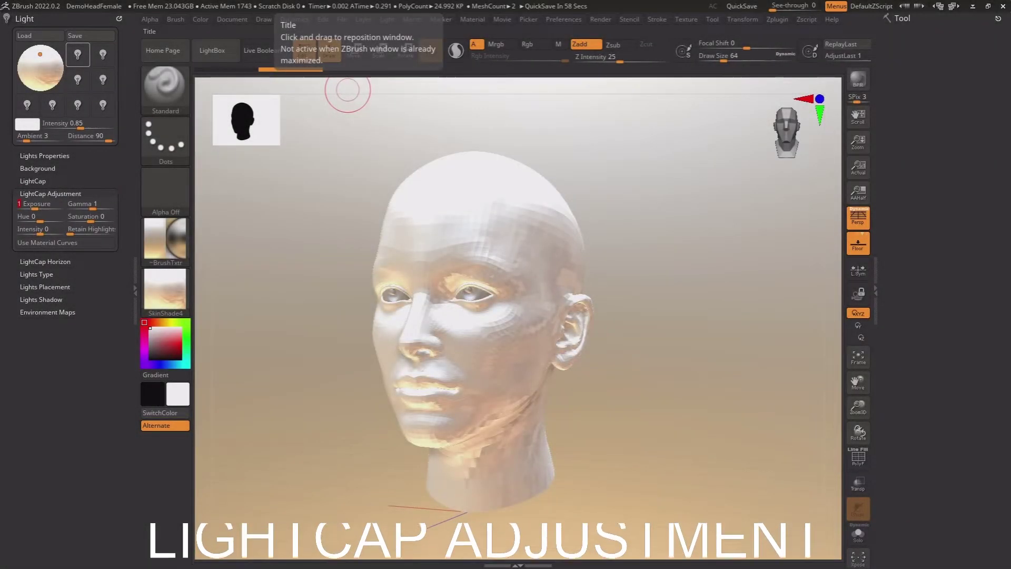
Step: Raise LightCap Adjustment gamma, lower saturation, and enable Use Material Curves
mouse_move(31, 204)
left_mouse_down()
mouse_move(45, 203)
mouse_move(33, 207)
left_mouse_up()
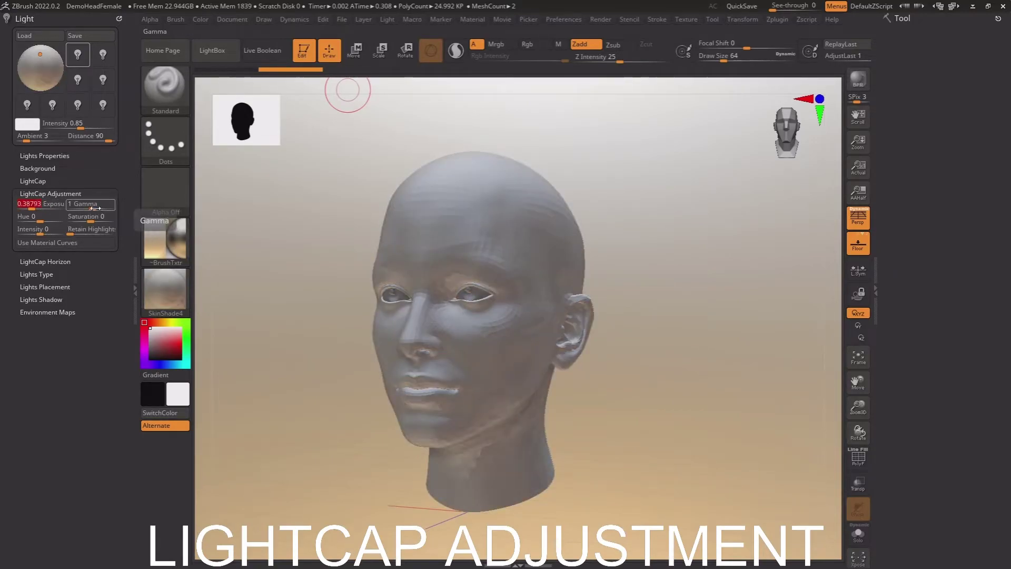
mouse_move(94, 208)
left_mouse_down()
mouse_move(107, 208)
mouse_move(26, 222)
left_mouse_up()
left_click_drag(87, 221, 25, 230)
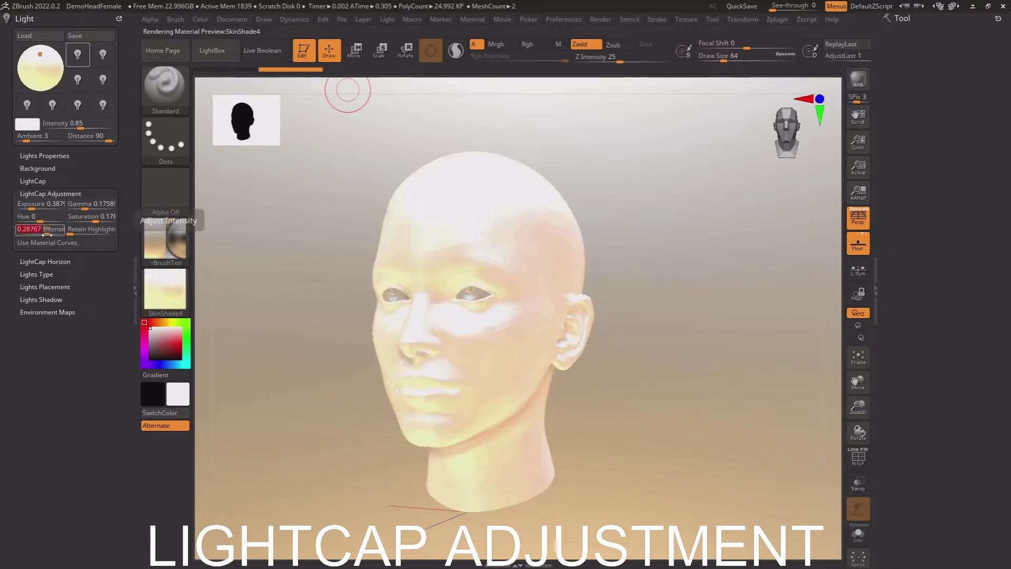
left_click(70, 245)
Step: Enter a Retain Highlight of 10, then drag it down almost to zero
left_click(67, 181)
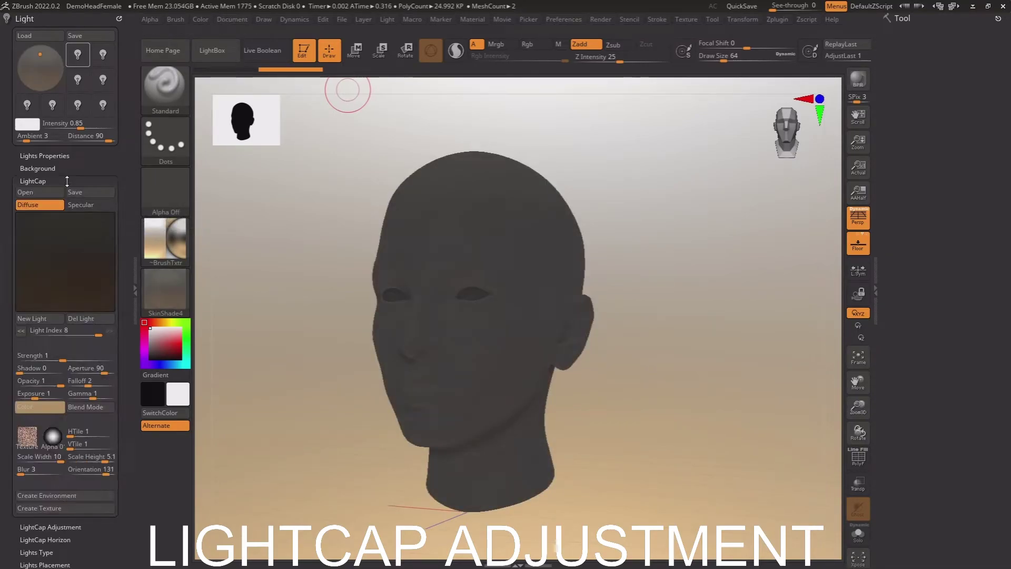
left_click(65, 193)
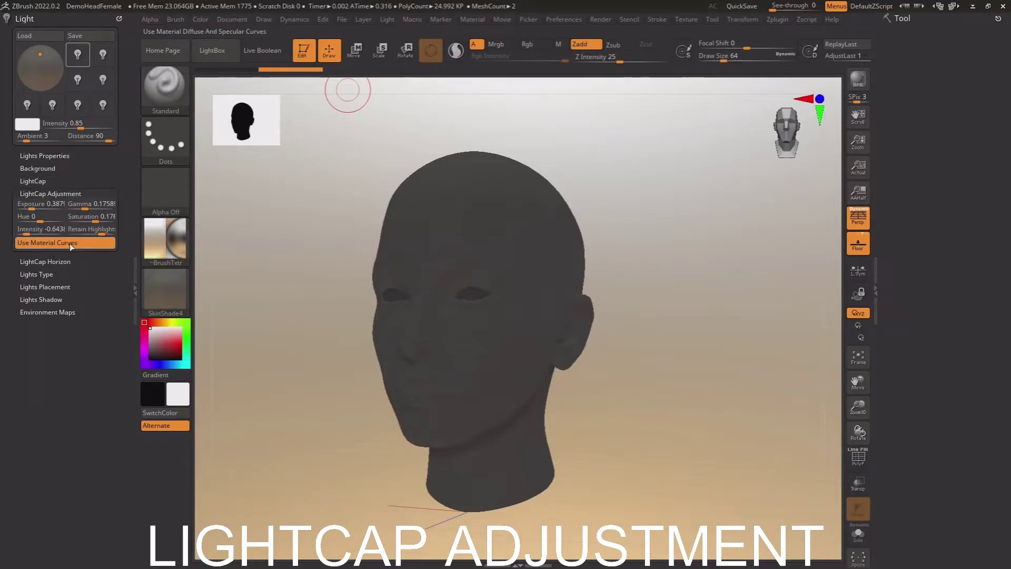
left_click(70, 243)
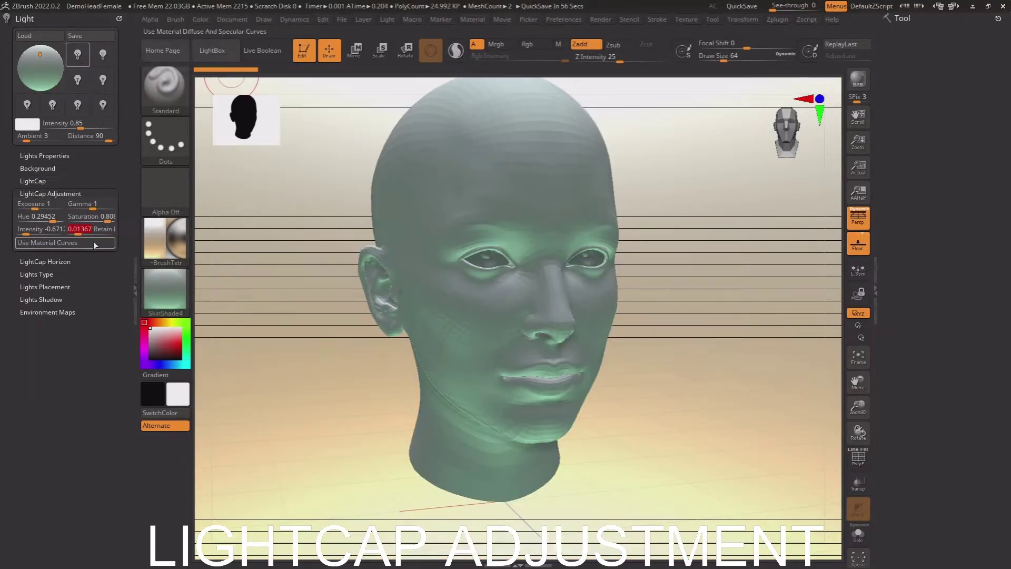
type("10")
key("Return")
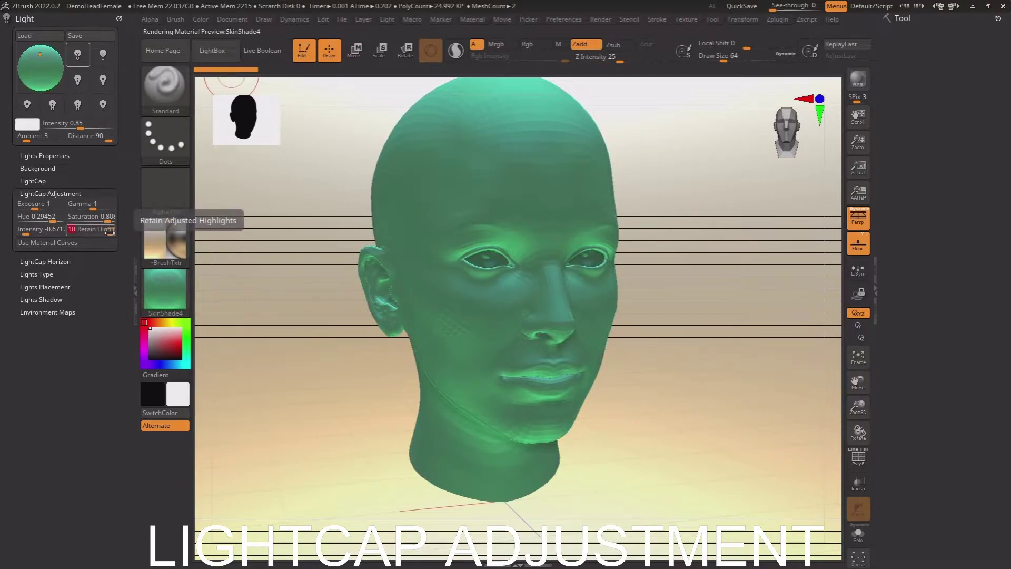
left_click_drag(112, 235, 74, 234)
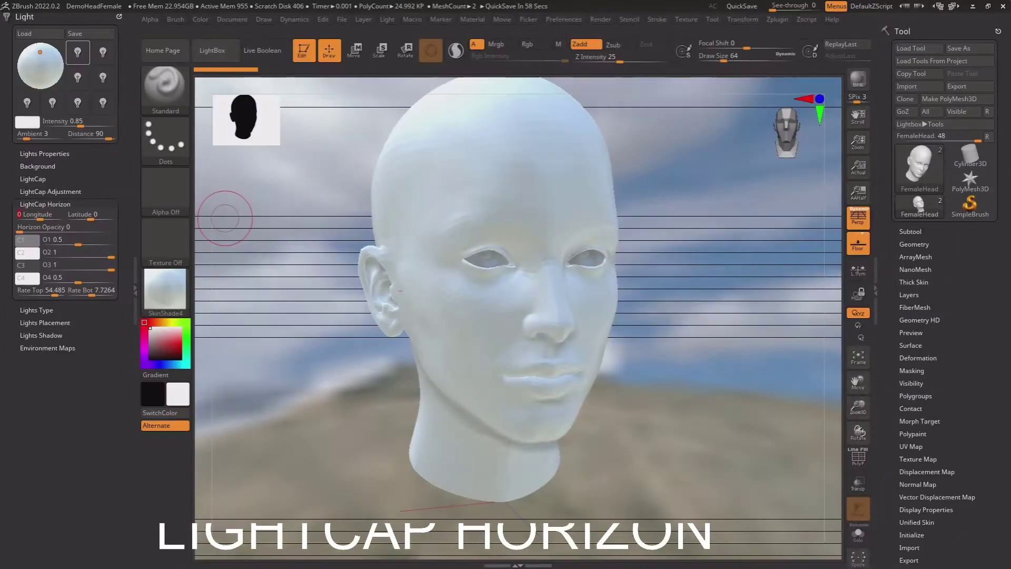
Step: Zero the LightCap Horizon Latitude and Longitude, then adjust Horizon Opacity to show banding
mouse_move(51, 219)
left_mouse_down()
mouse_move(32, 219)
mouse_move(82, 218)
mouse_move(68, 219)
left_mouse_up()
type("0")
key("Return")
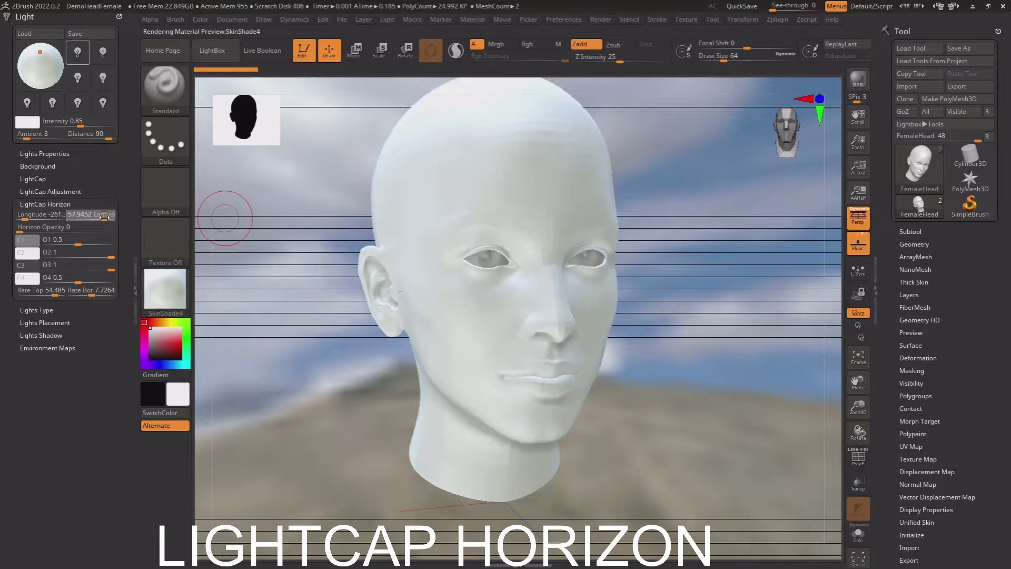
left_click(49, 214)
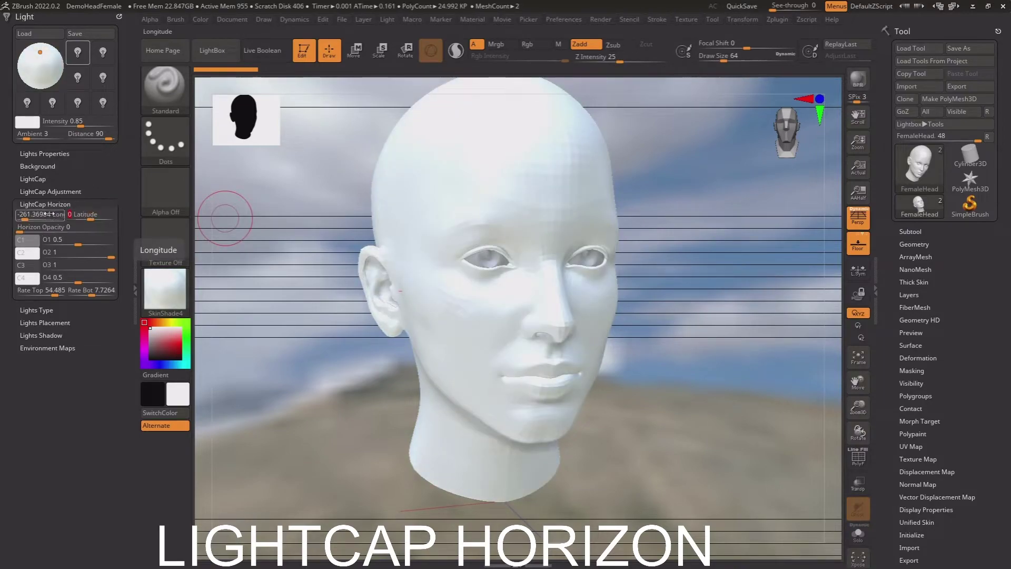
key("Return")
left_click(50, 227)
left_click_drag(44, 231, 106, 231)
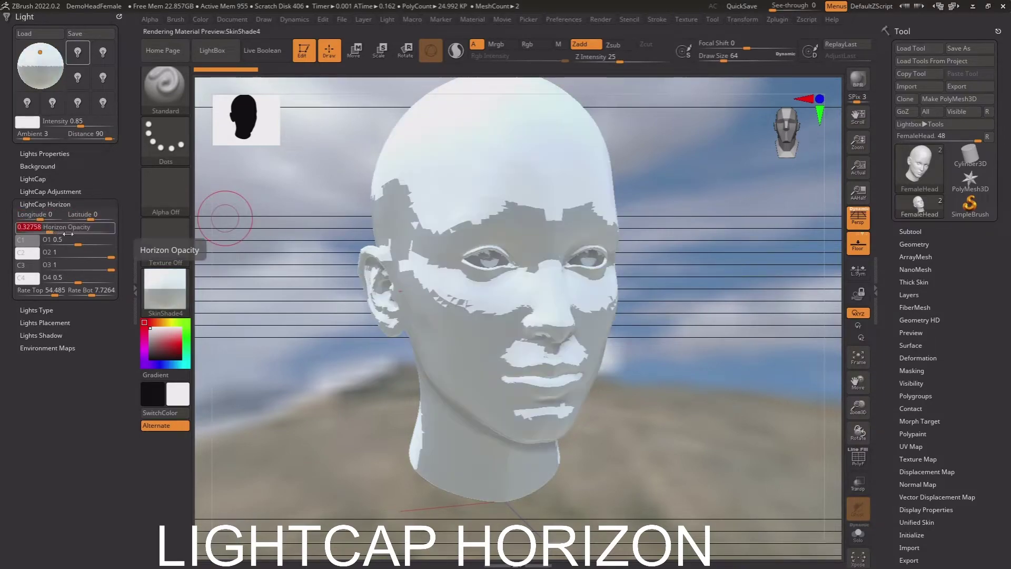
left_click_drag(16, 234, 14, 234)
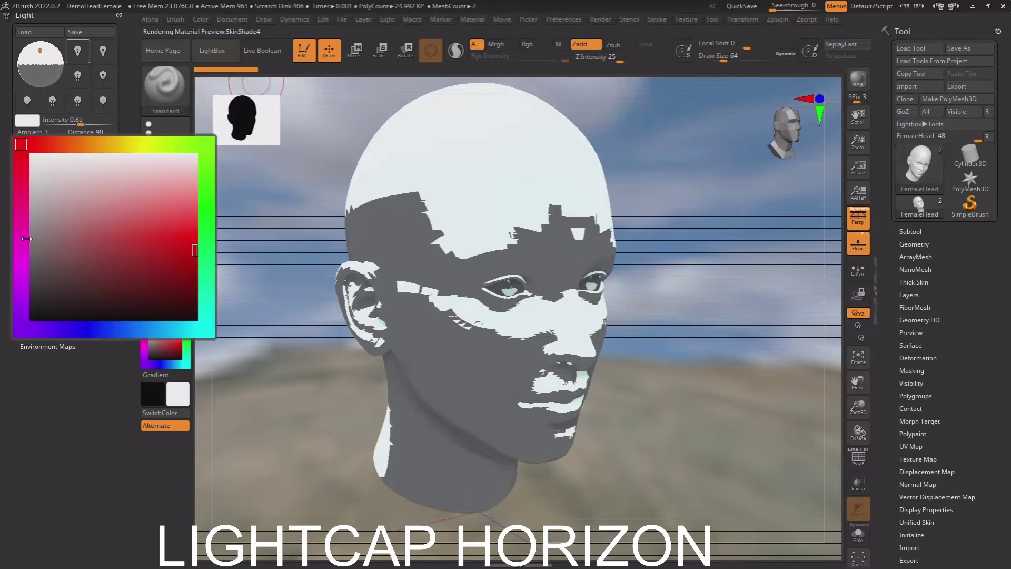
Step: Set horizon colours C2 to red, C3 to green and C4 to blue
left_click_drag(28, 238, 165, 240)
left_click(28, 253)
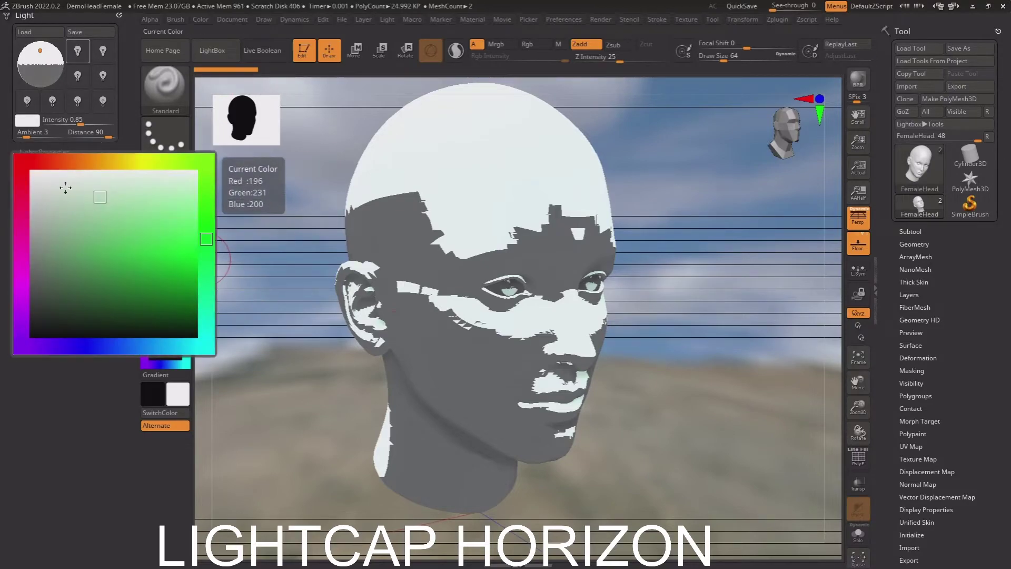
left_click(22, 167)
left_click(188, 247)
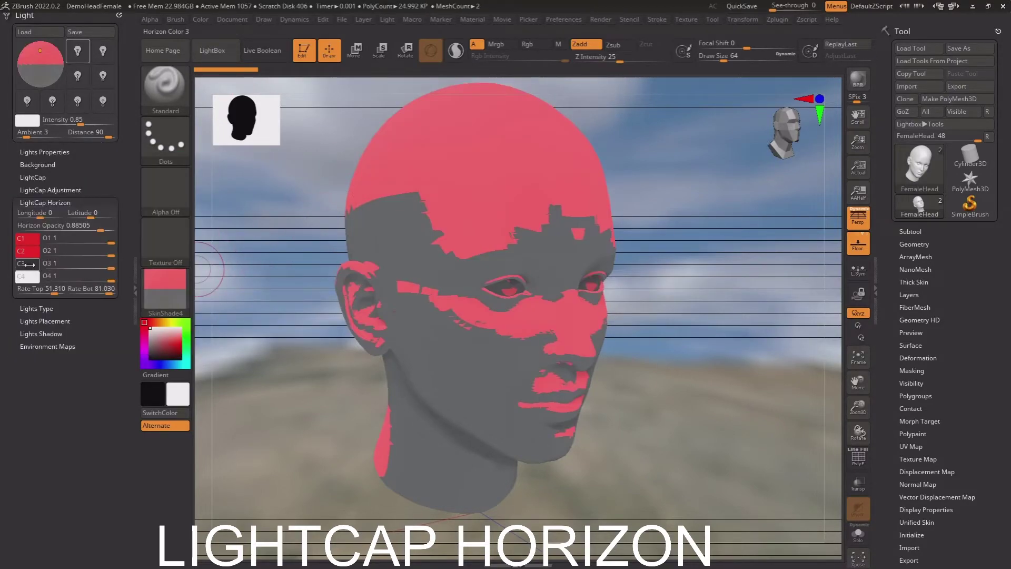
left_click(29, 264)
left_click(211, 231)
left_click(195, 196)
left_click(27, 276)
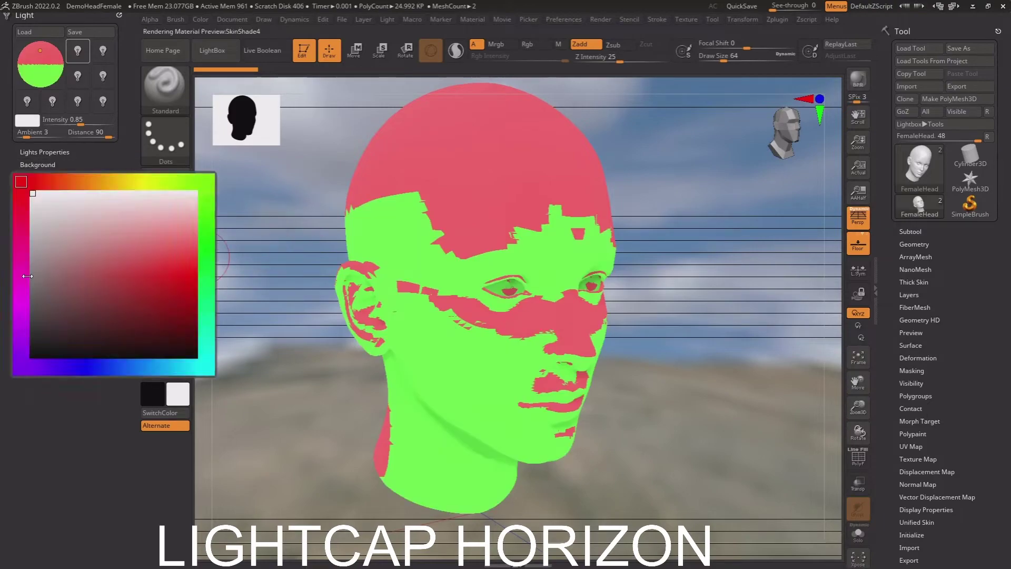
left_click(176, 362)
left_click(164, 289)
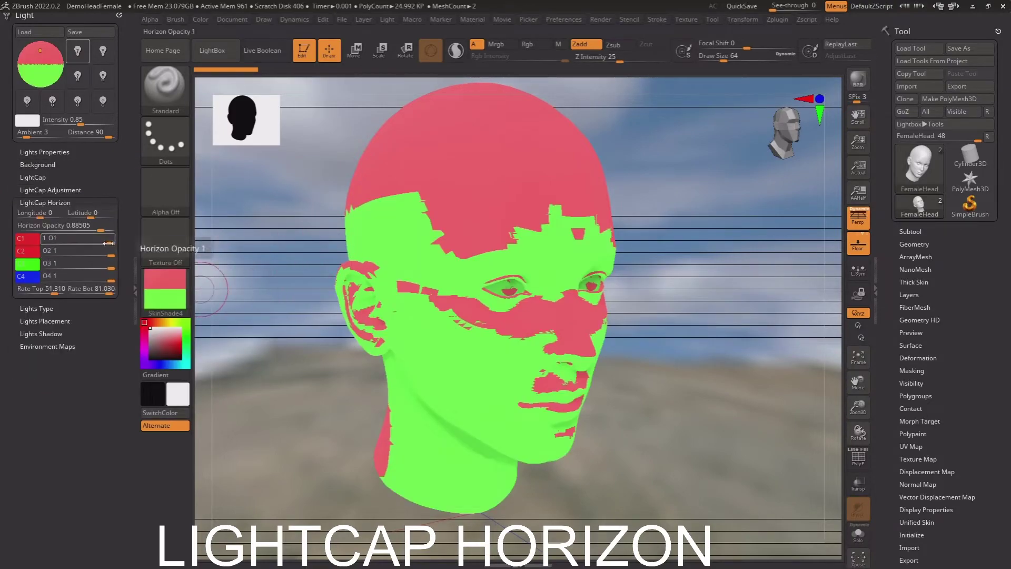
Step: Lower the red C2 band's opacity, then restore all colour opacities to 1
mouse_move(108, 251)
left_mouse_down()
mouse_move(68, 251)
mouse_move(76, 266)
mouse_move(53, 268)
mouse_move(73, 266)
mouse_move(36, 289)
left_mouse_up()
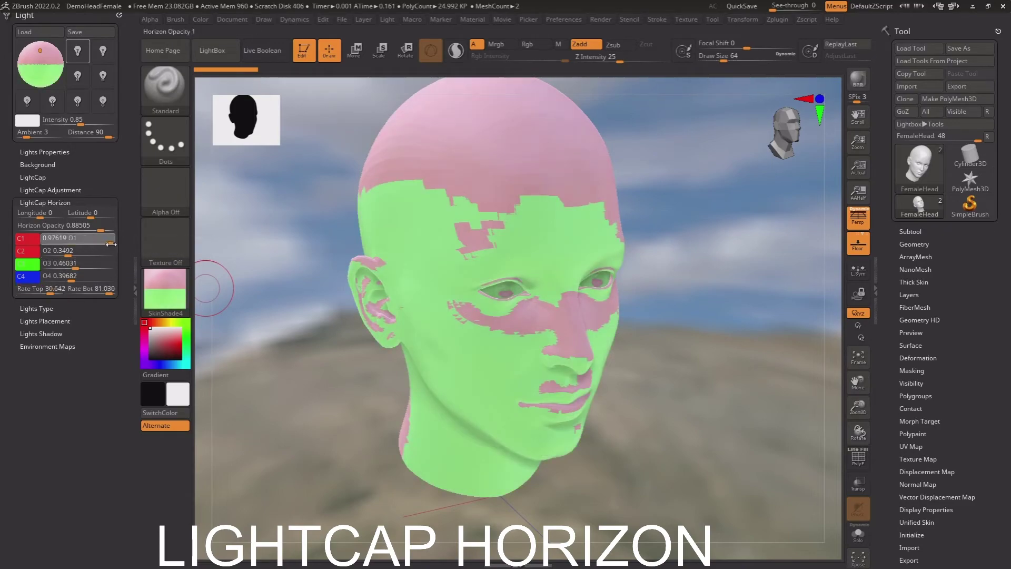
left_click_drag(110, 244, 116, 244)
mouse_move(79, 251)
left_mouse_down()
mouse_move(116, 251)
mouse_move(116, 264)
left_mouse_up()
left_click_drag(79, 276, 116, 276)
Step: Tune horizon Rate Top and Rate Bottom (about 0.45) and make C1 white
mouse_move(53, 289)
left_mouse_down()
mouse_move(23, 296)
mouse_move(90, 293)
left_mouse_up()
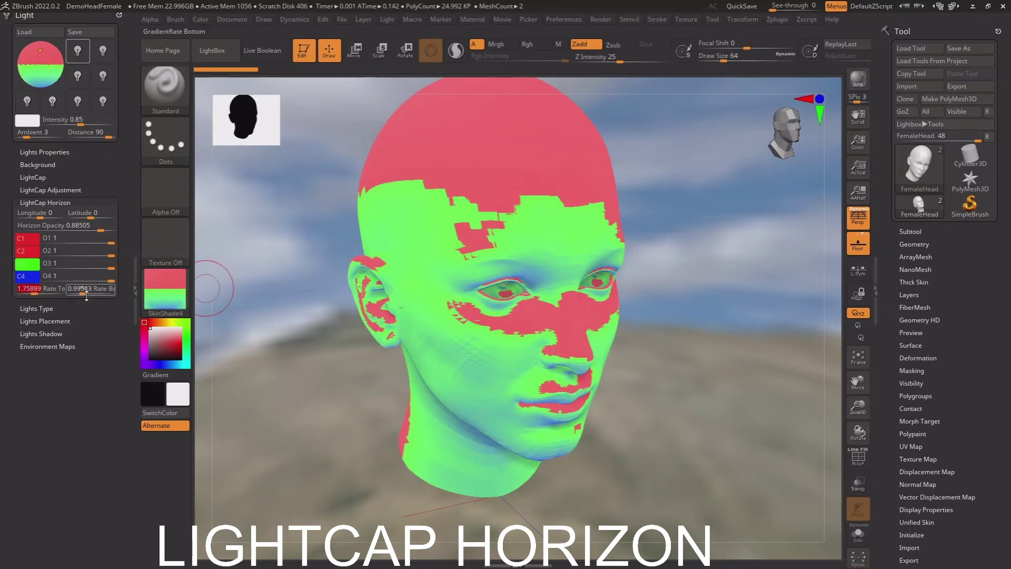
left_click_drag(87, 296, 67, 289)
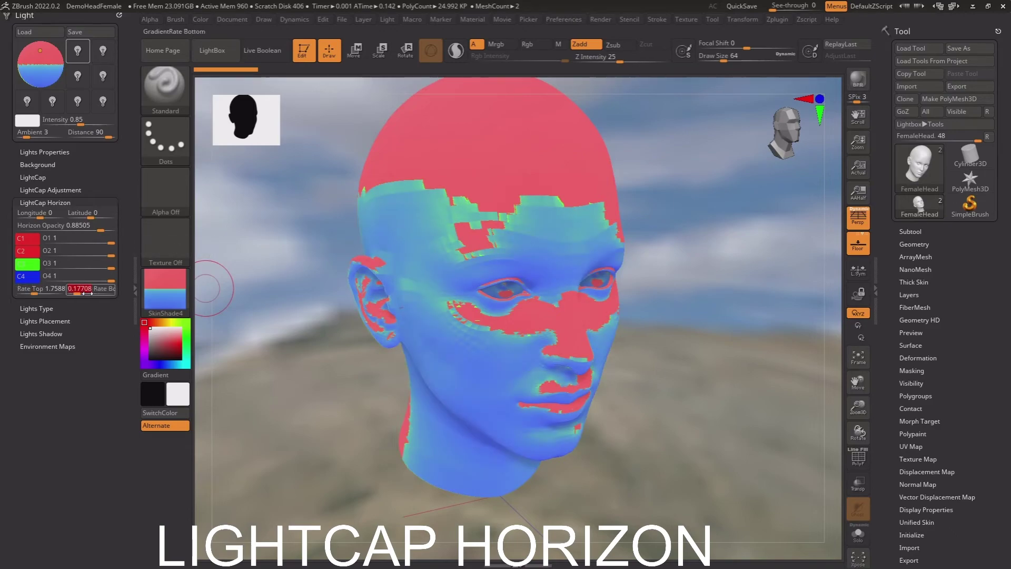
left_click_drag(83, 292, 79, 293)
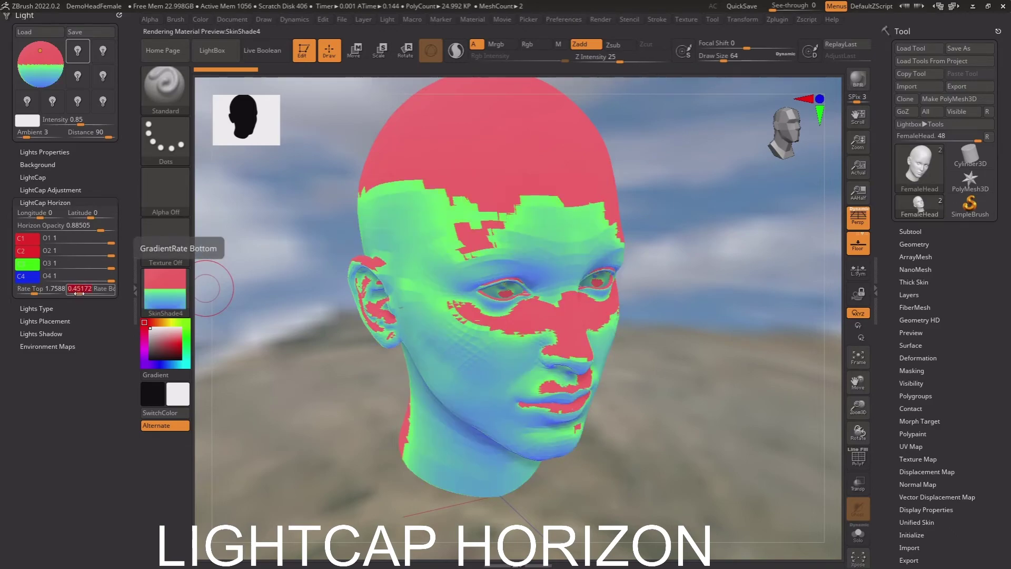
left_click_drag(23, 237, 281, 163)
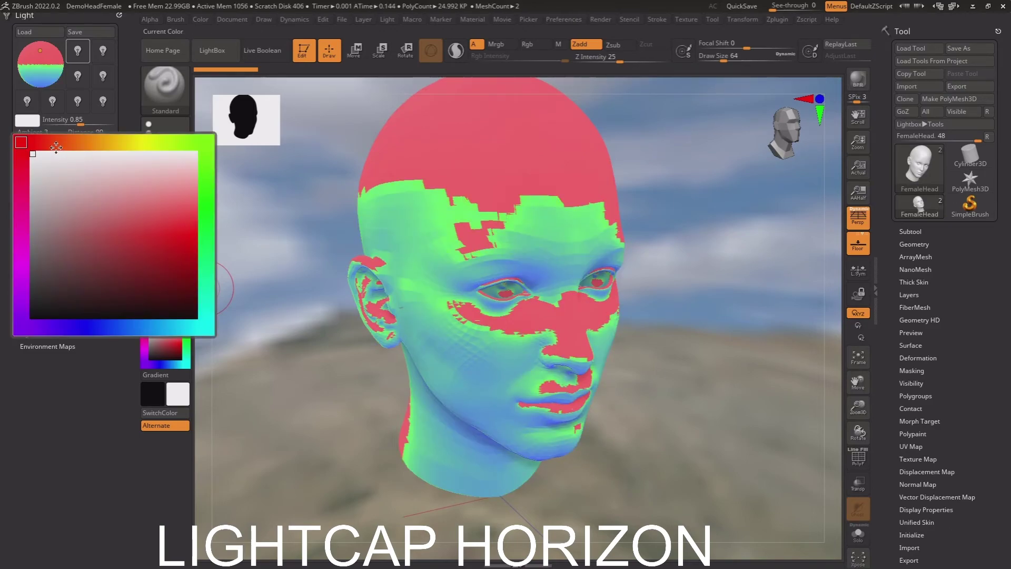
left_click_drag(34, 292, 29, 290)
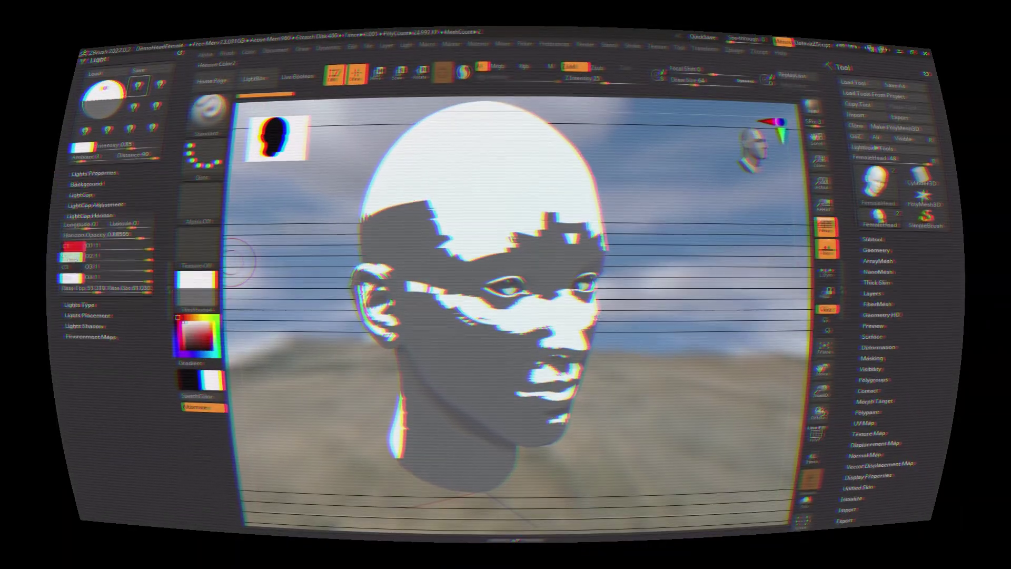